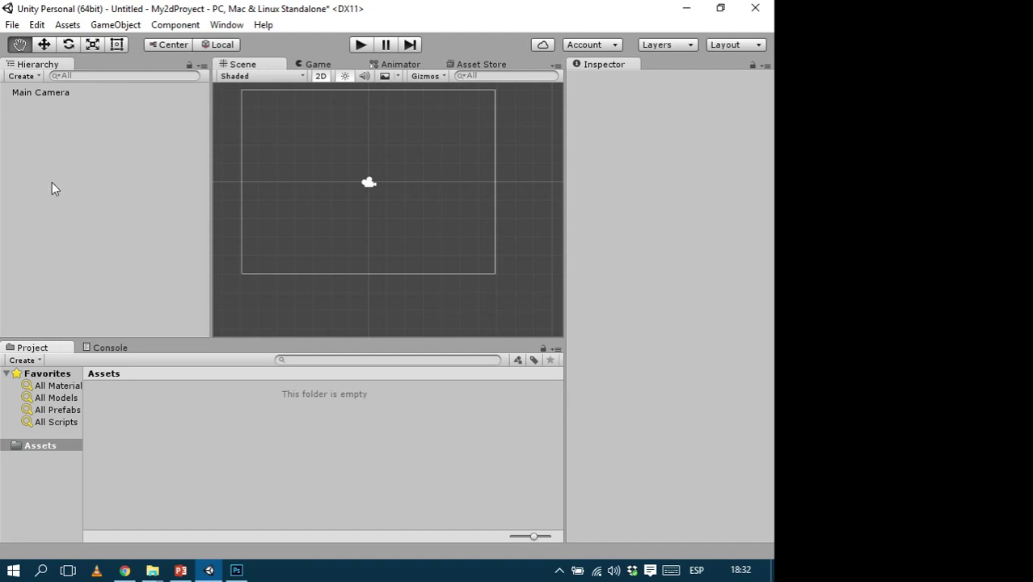
{"action": "left_click", "coordinate": [9, 25]}
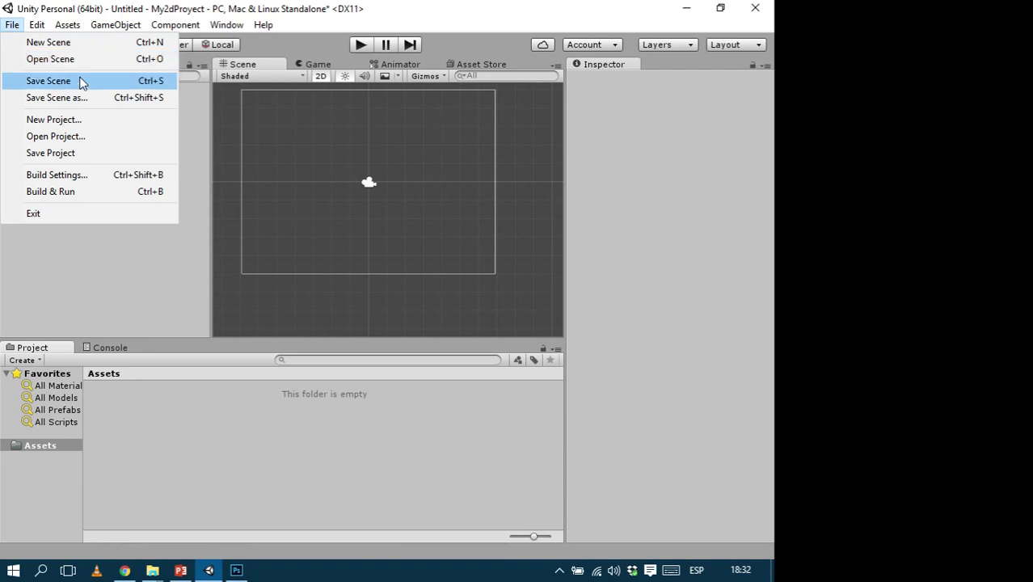
{"action": "left_click", "coordinate": [74, 43]}
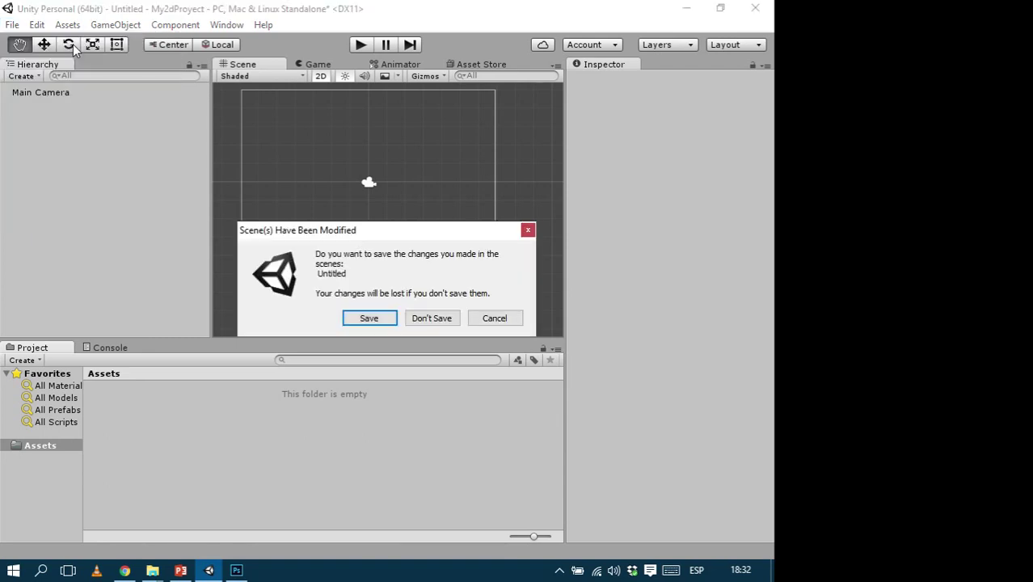
{"action": "left_click", "coordinate": [388, 318]}
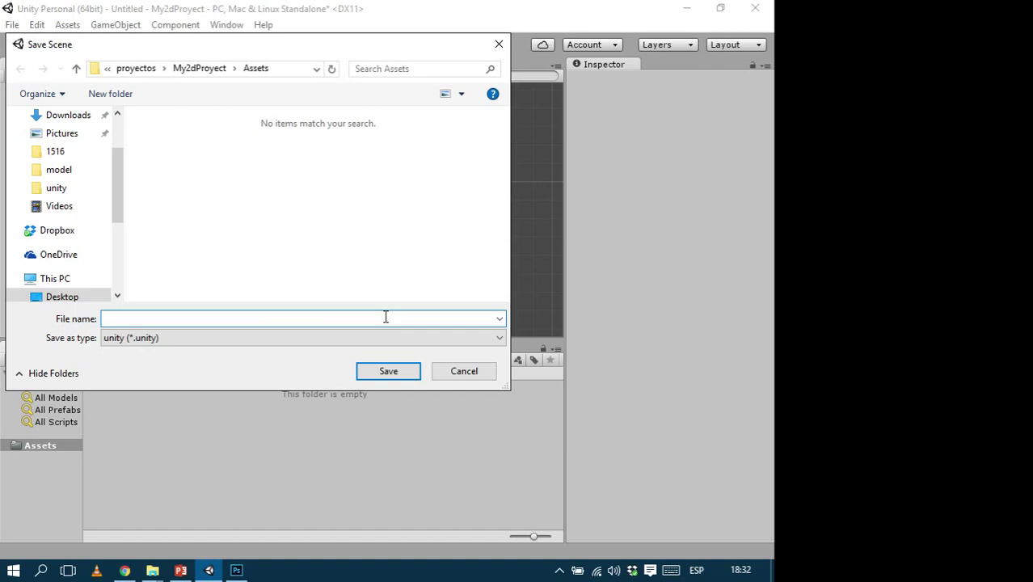
{"action": "left_click", "coordinate": [464, 371]}
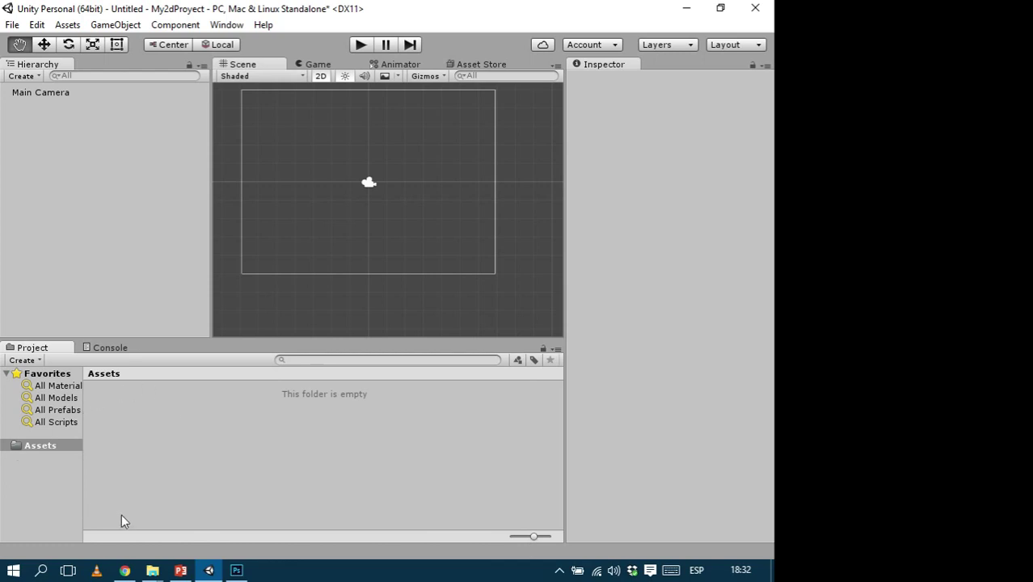
Step: Create a folder named Scenes in the project's Assets folder
{"action": "right_click", "coordinate": [163, 404]}
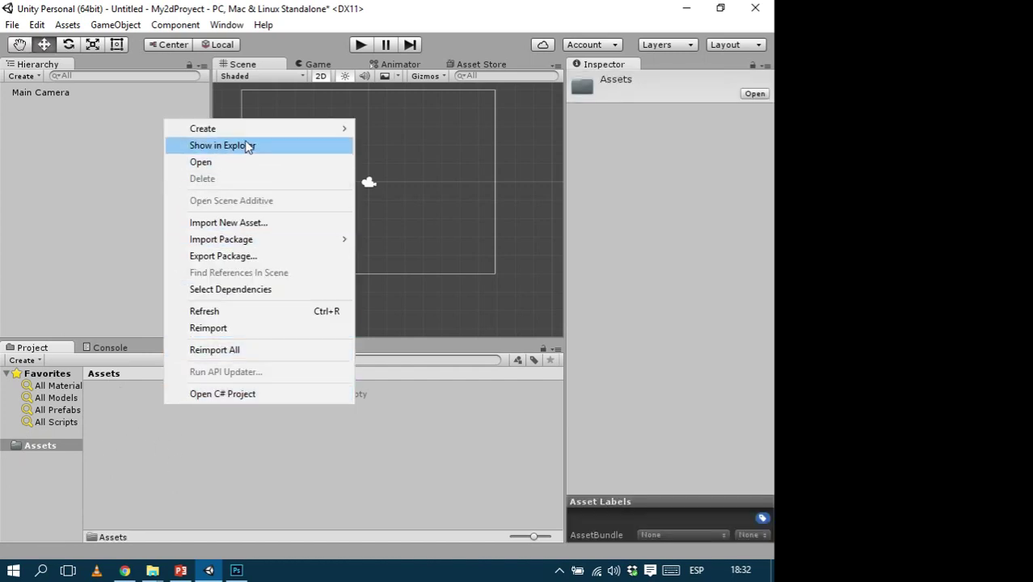
{"action": "mouse_move", "coordinate": [256, 134]}
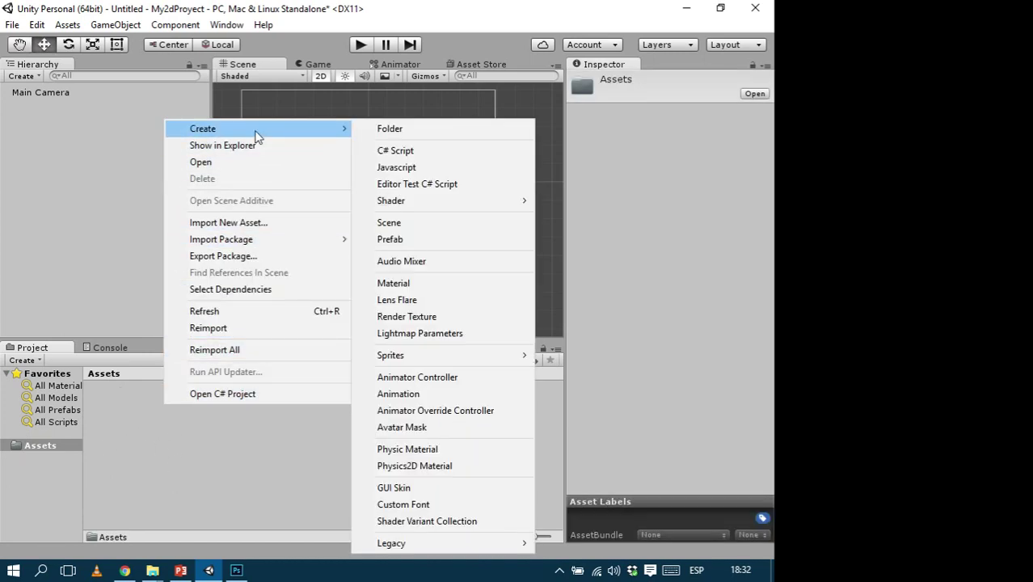
{"action": "left_click", "coordinate": [413, 130]}
{"action": "type", "text": "Scenes"}
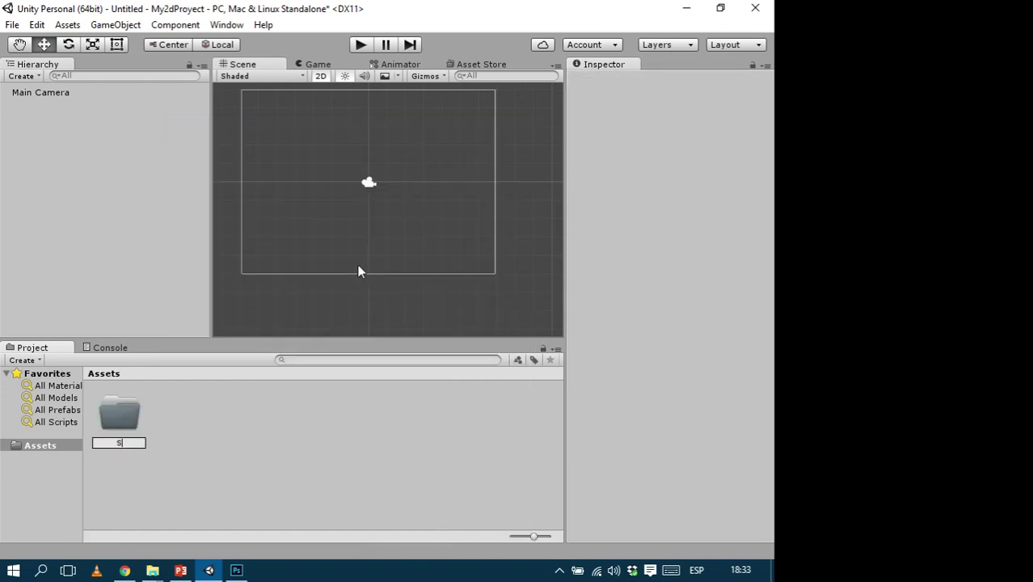
{"action": "key", "text": "Return"}
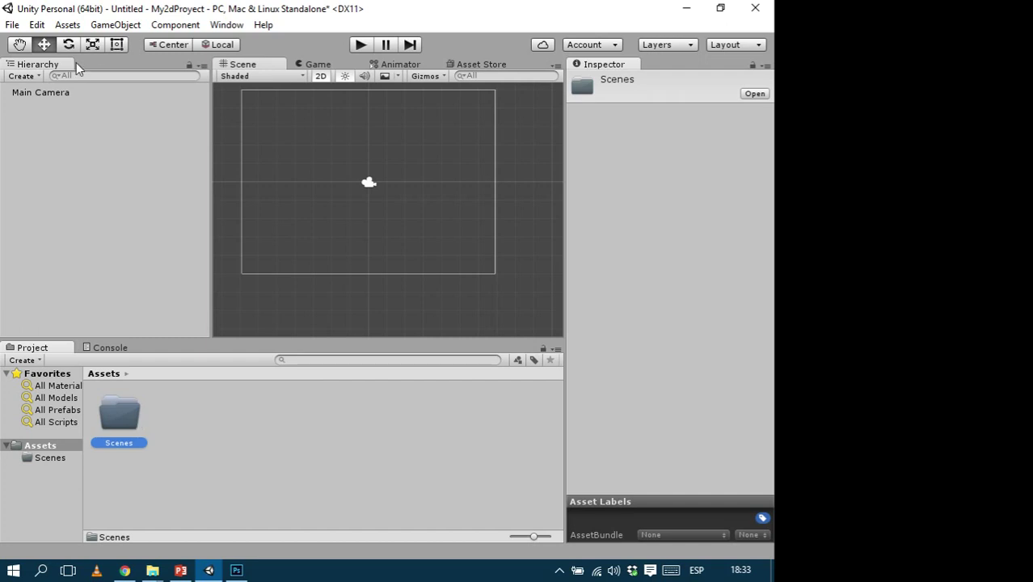
Step: Save the current scene as Main inside the Scenes folder
{"action": "left_click", "coordinate": [13, 26]}
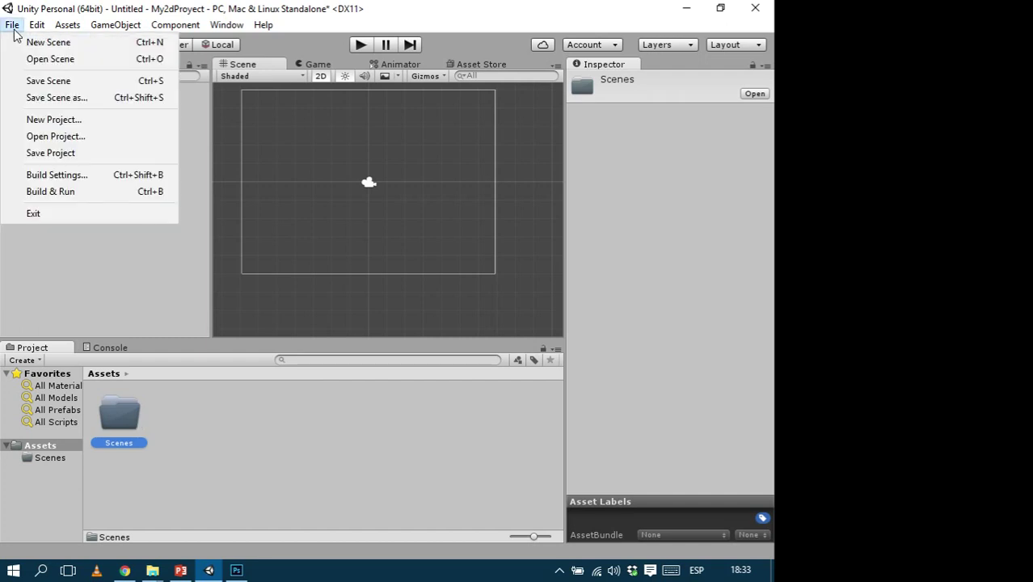
{"action": "left_click", "coordinate": [46, 81]}
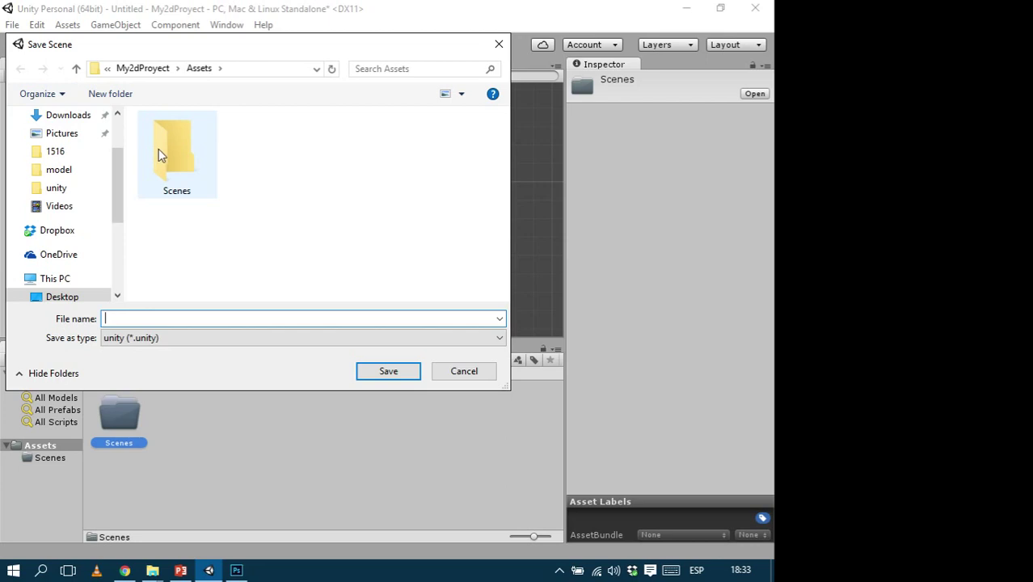
{"action": "double_click", "coordinate": [168, 154]}
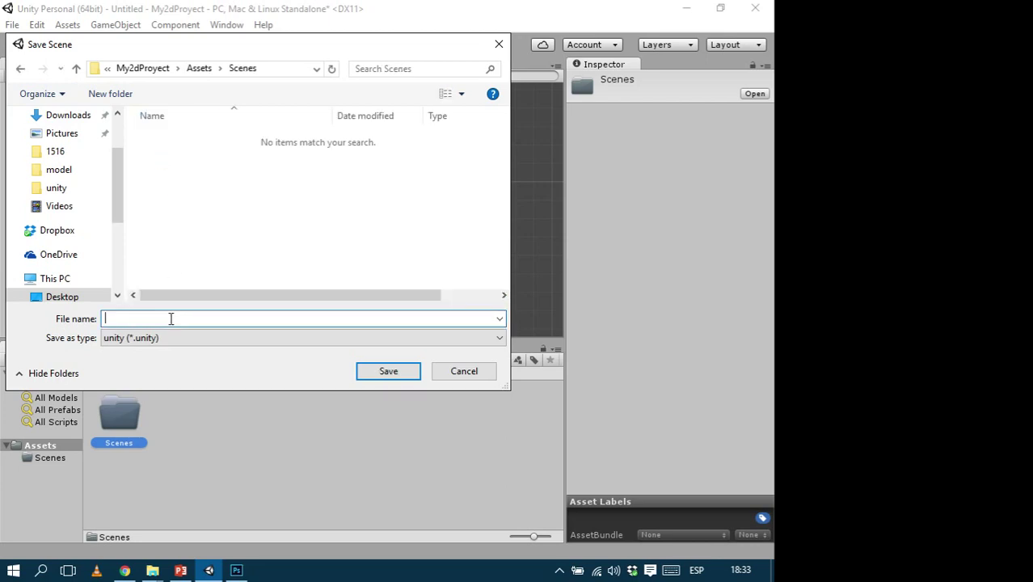
{"action": "type", "text": "Principal"}
{"action": "key", "text": "BackSpace"}
{"action": "key", "text": "BackSpace"}
{"action": "key", "text": "BackSpace"}
{"action": "key", "text": "BackSpace"}
{"action": "key", "text": "BackSpace"}
{"action": "key", "text": "BackSpace"}
{"action": "key", "text": "BackSpace"}
{"action": "key", "text": "BackSpace"}
{"action": "key", "text": "BackSpace"}
{"action": "type", "text": "Main"}
{"action": "key", "text": "Return"}
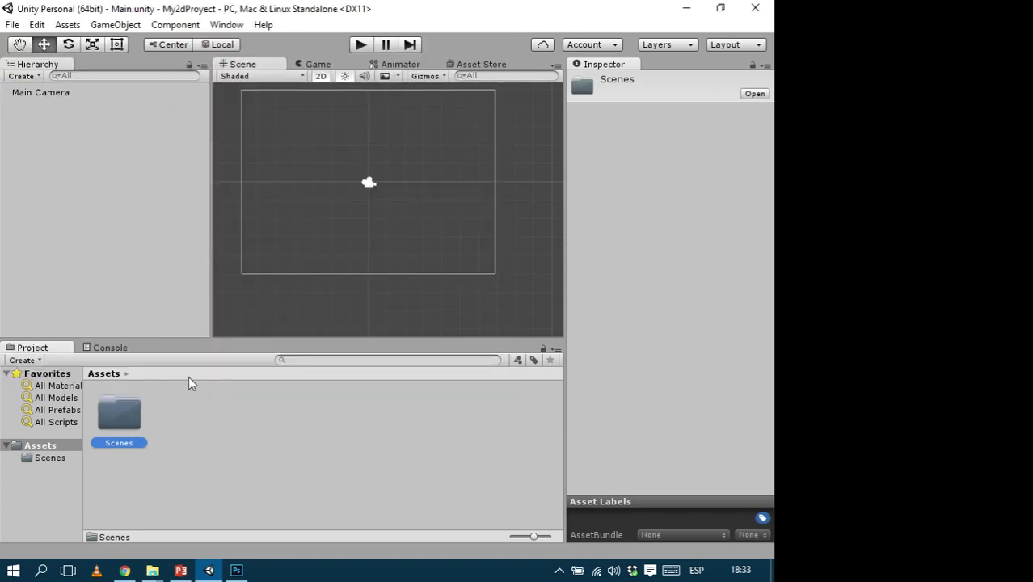
Step: Check the saved scene in the Scenes folder, and create a Sprites folder in Assets
{"action": "double_click", "coordinate": [109, 414]}
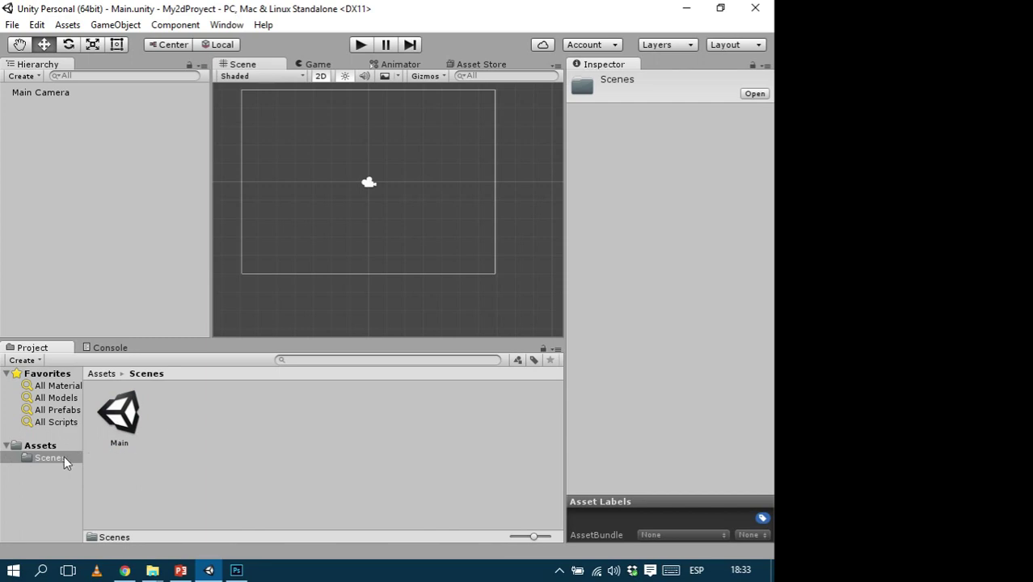
{"action": "left_click", "coordinate": [40, 447]}
{"action": "right_click", "coordinate": [205, 420]}
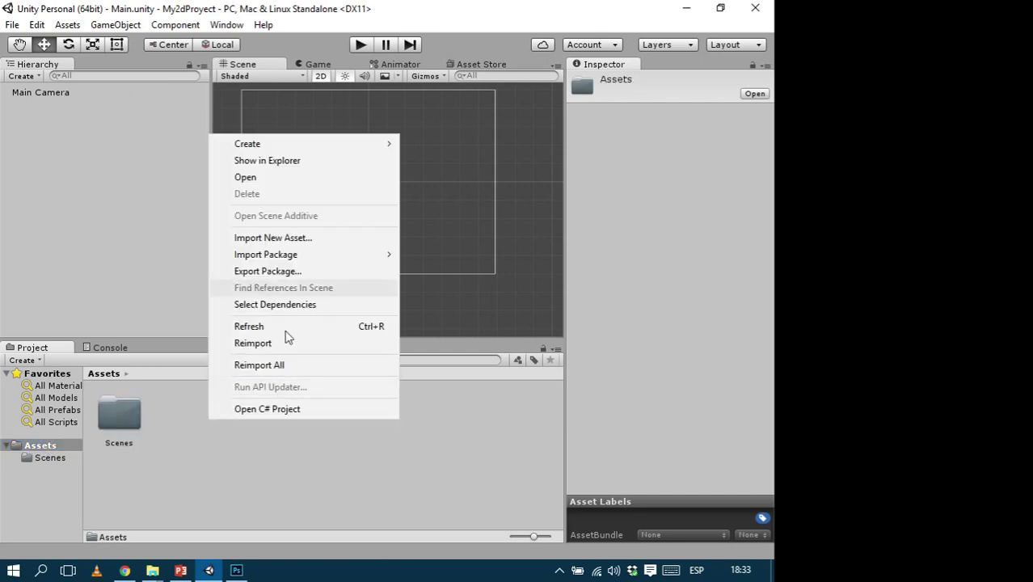
{"action": "mouse_move", "coordinate": [298, 150]}
{"action": "left_click", "coordinate": [173, 146]}
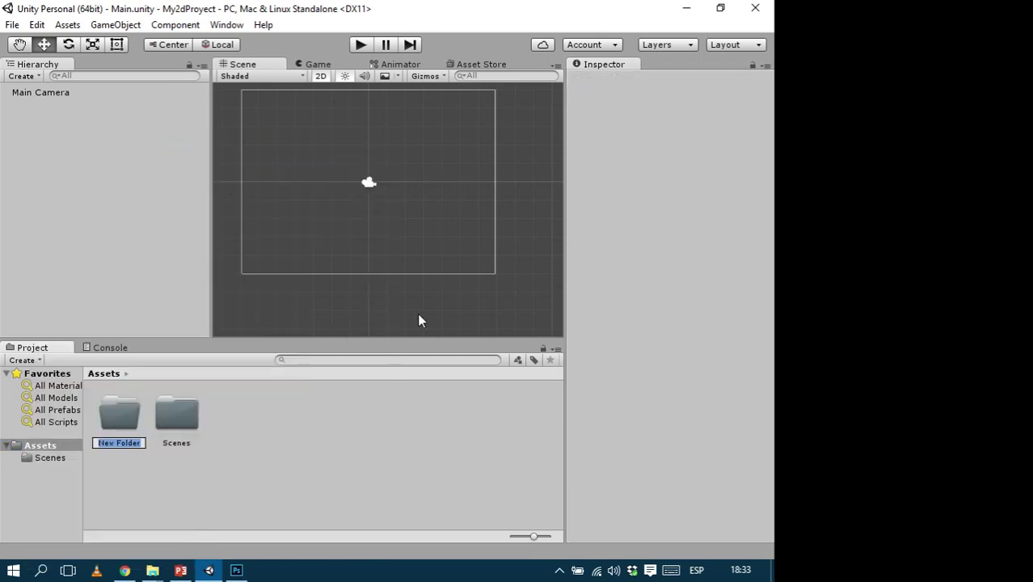
{"action": "type", "text": "Sprites"}
{"action": "key", "text": "Return"}
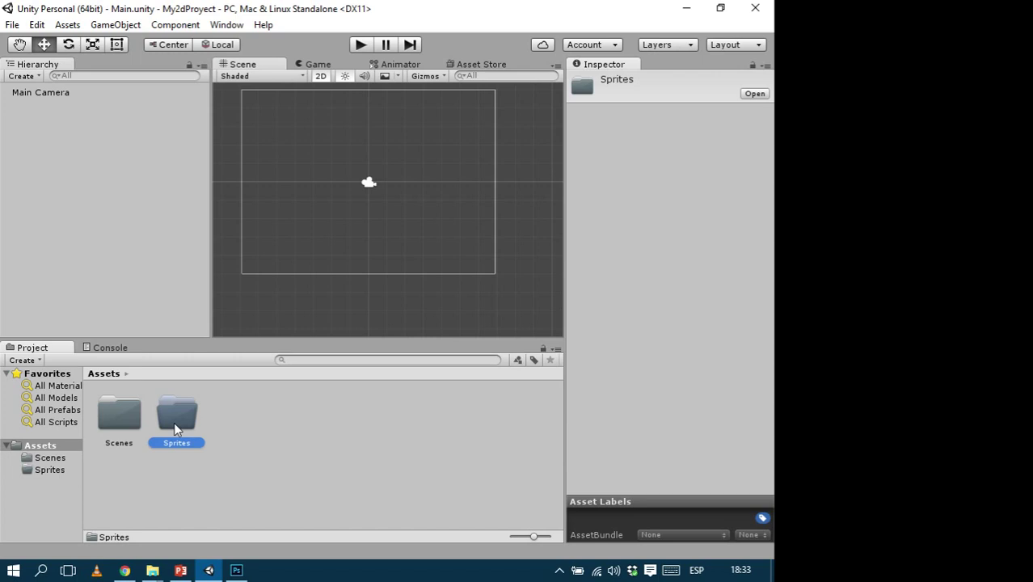
Step: Import the character.png image from the Desktop into the Sprites folder as a new asset
{"action": "double_click", "coordinate": [176, 418]}
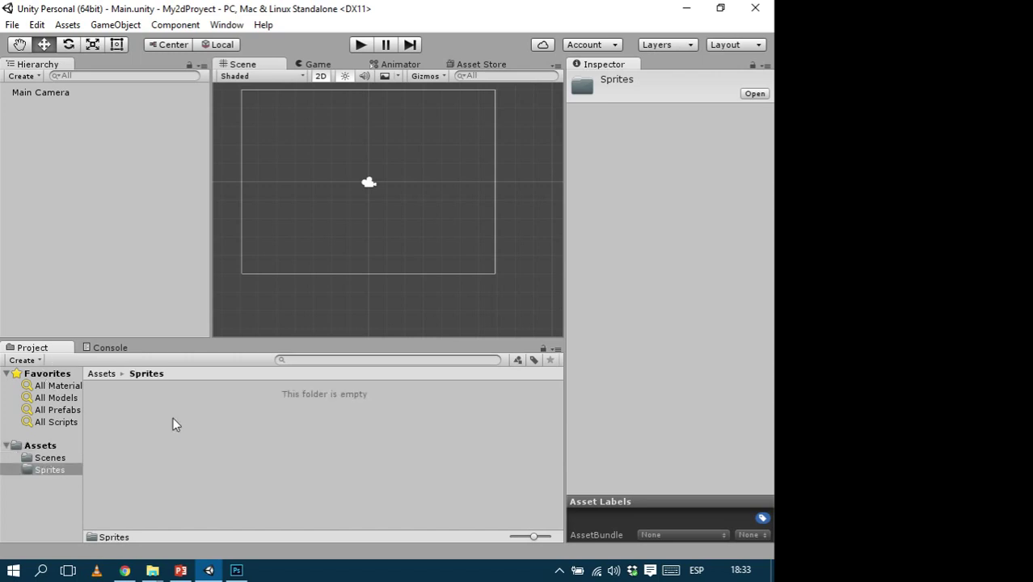
{"action": "right_click", "coordinate": [232, 406]}
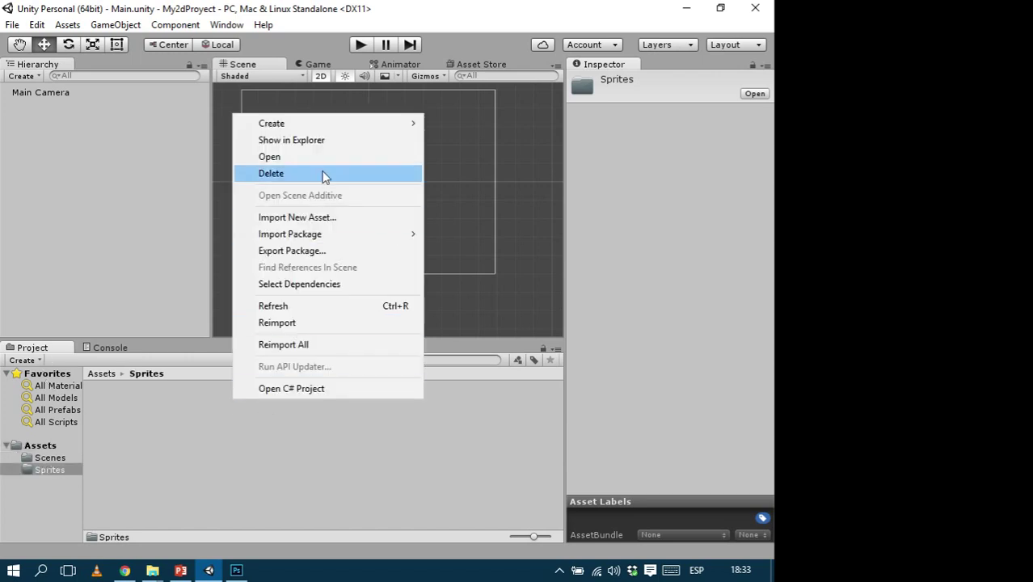
{"action": "left_click", "coordinate": [340, 217]}
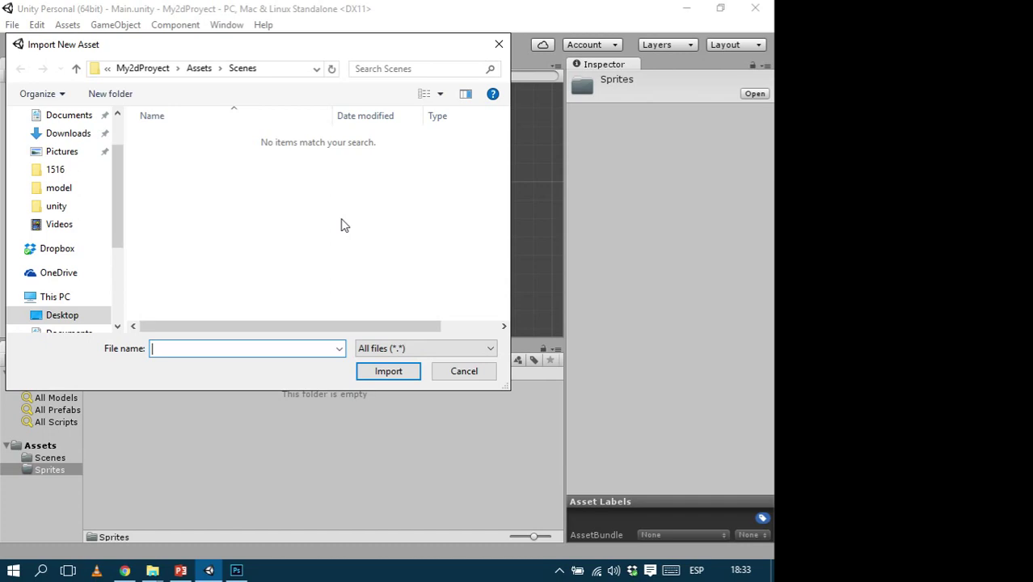
{"action": "left_click", "coordinate": [154, 70]}
{"action": "left_click", "coordinate": [127, 68]}
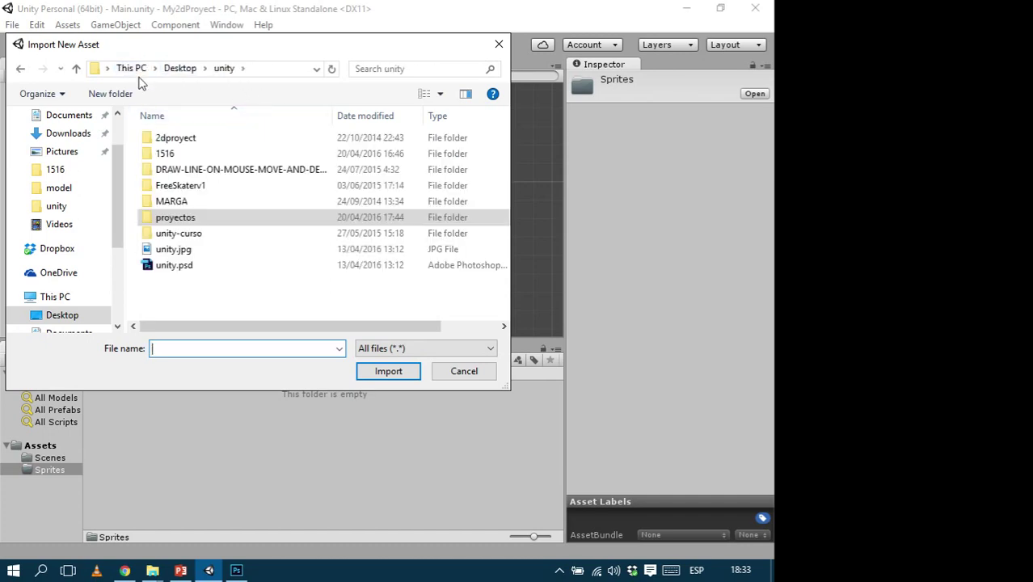
{"action": "left_click", "coordinate": [180, 70]}
{"action": "double_click", "coordinate": [206, 184]}
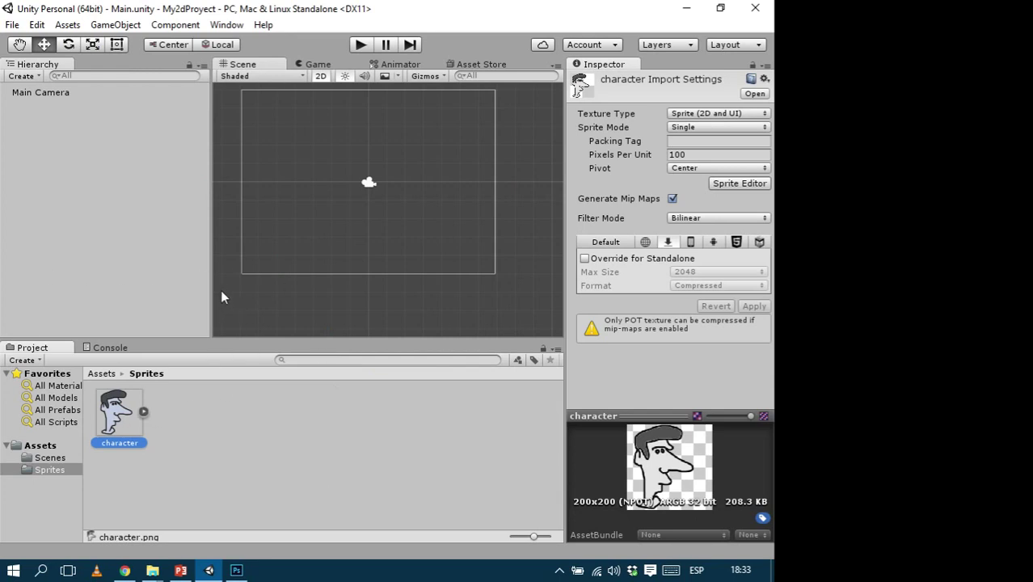
Step: Place the character sprite in the upper-left part of the camera frame, at about X -2.42, Y 1.37, and save the scene
{"action": "left_click", "coordinate": [38, 447]}
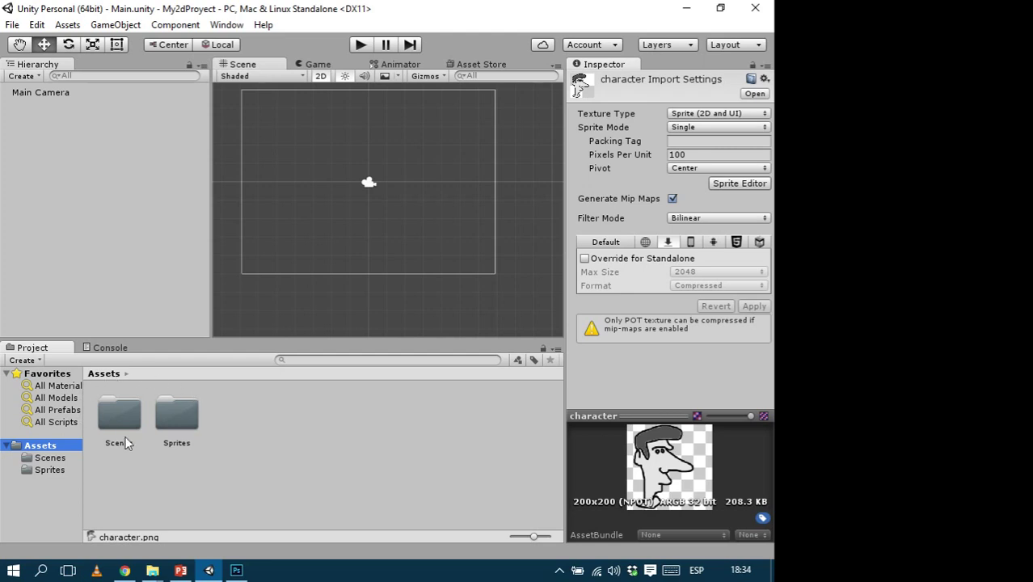
{"action": "double_click", "coordinate": [194, 420]}
{"action": "left_click_drag", "start_coordinate": [132, 409], "coordinate": [323, 156]}
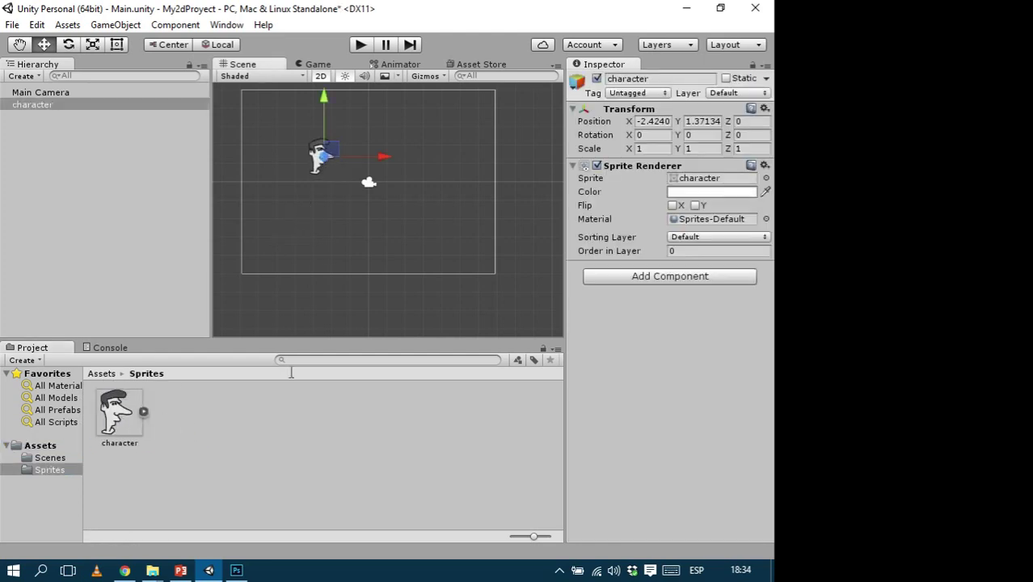
{"action": "left_click", "coordinate": [64, 445]}
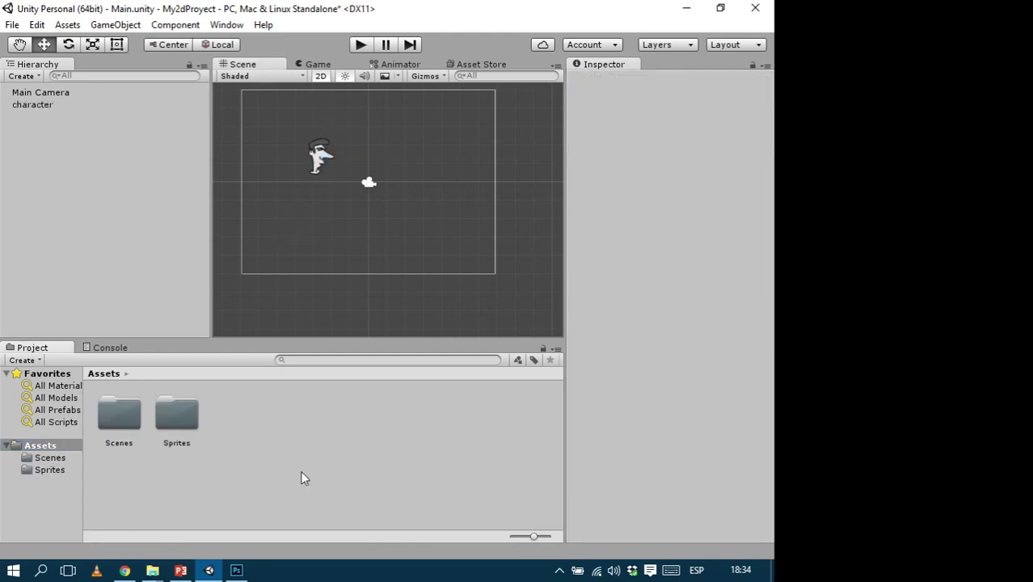
{"action": "left_click", "coordinate": [12, 25]}
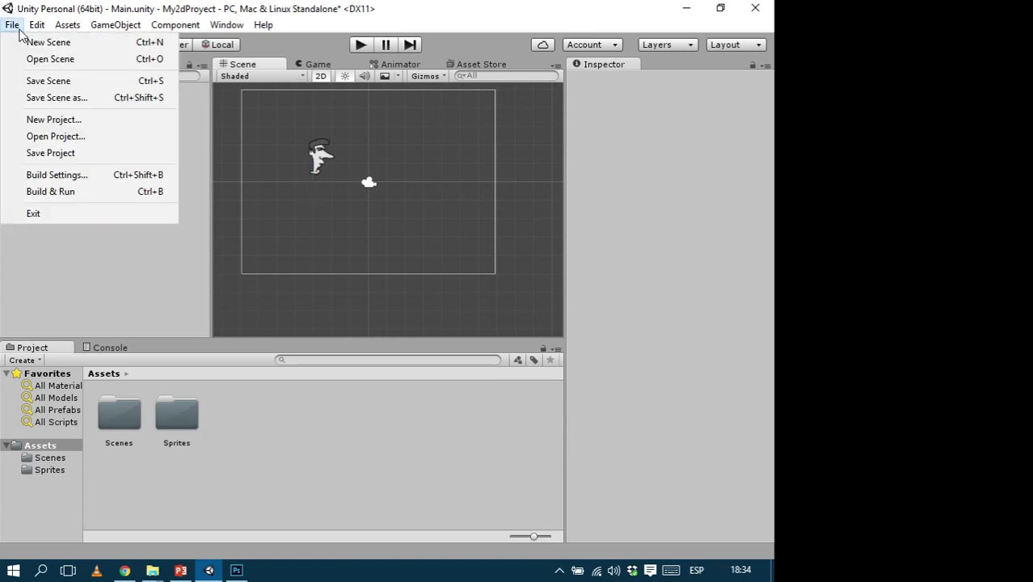
{"action": "left_click", "coordinate": [48, 81]}
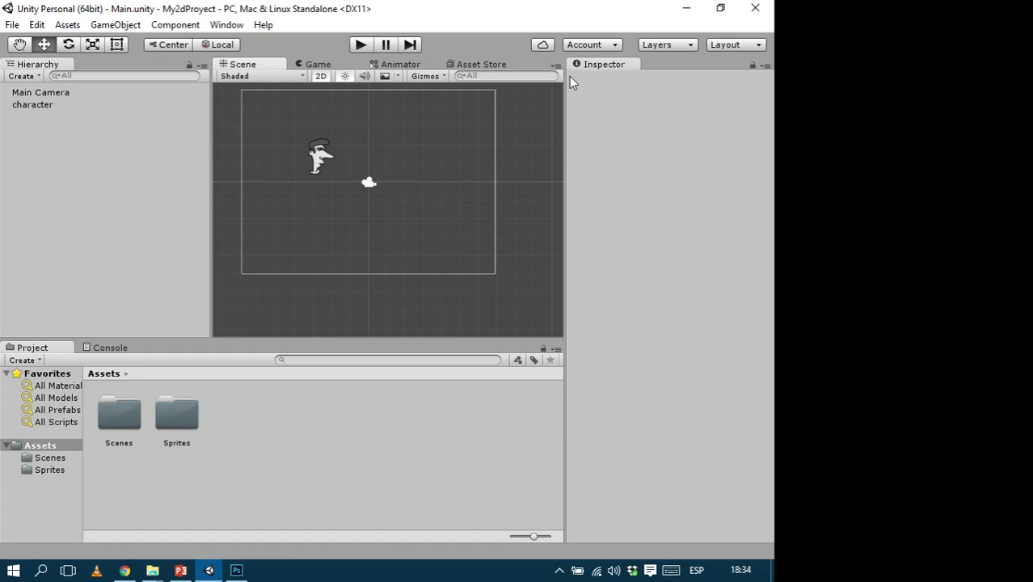
Step: Save a copy of the scene as End inside the Scenes folder
{"action": "left_click", "coordinate": [12, 25]}
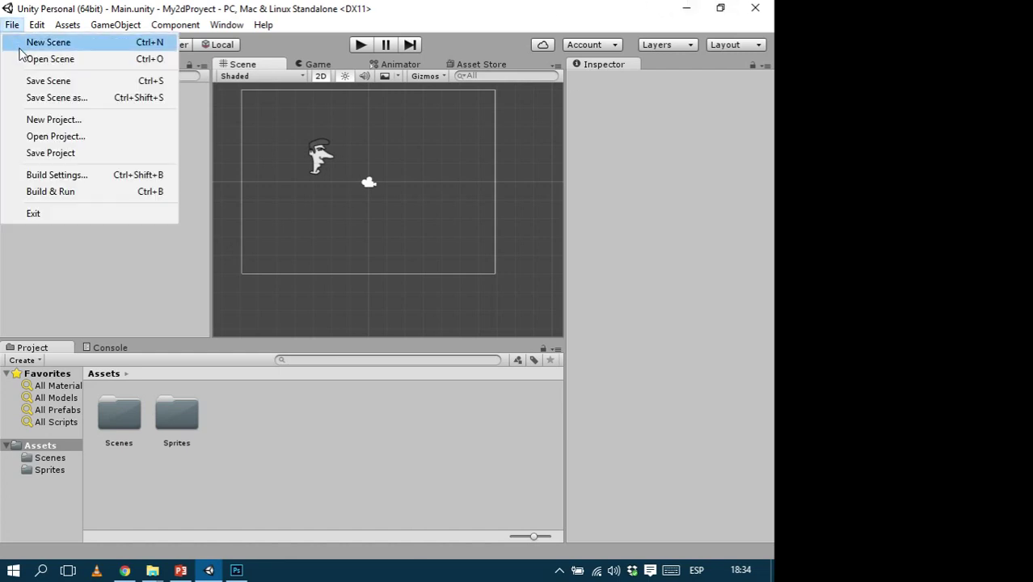
{"action": "left_click", "coordinate": [46, 98]}
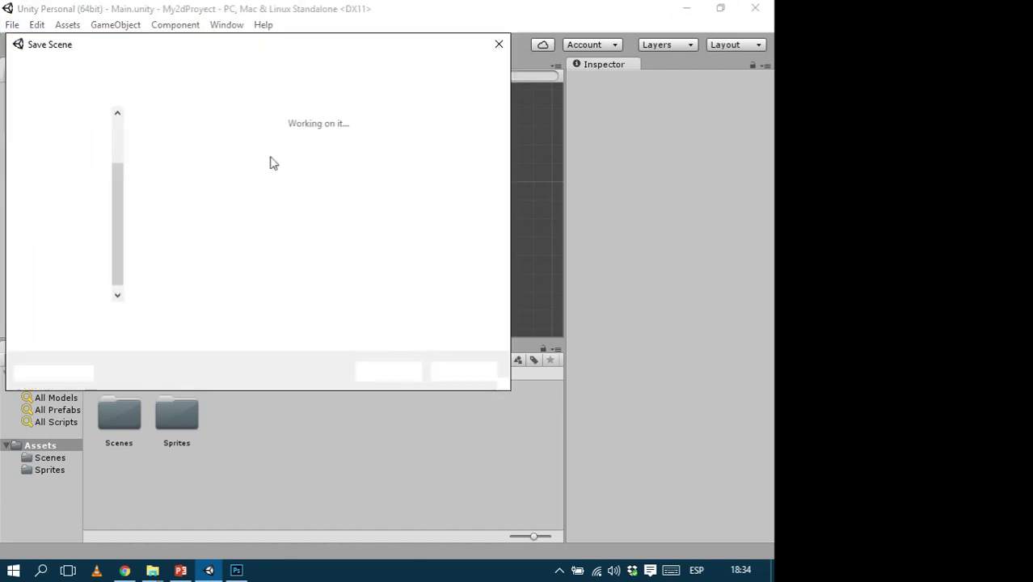
{"action": "double_click", "coordinate": [167, 198]}
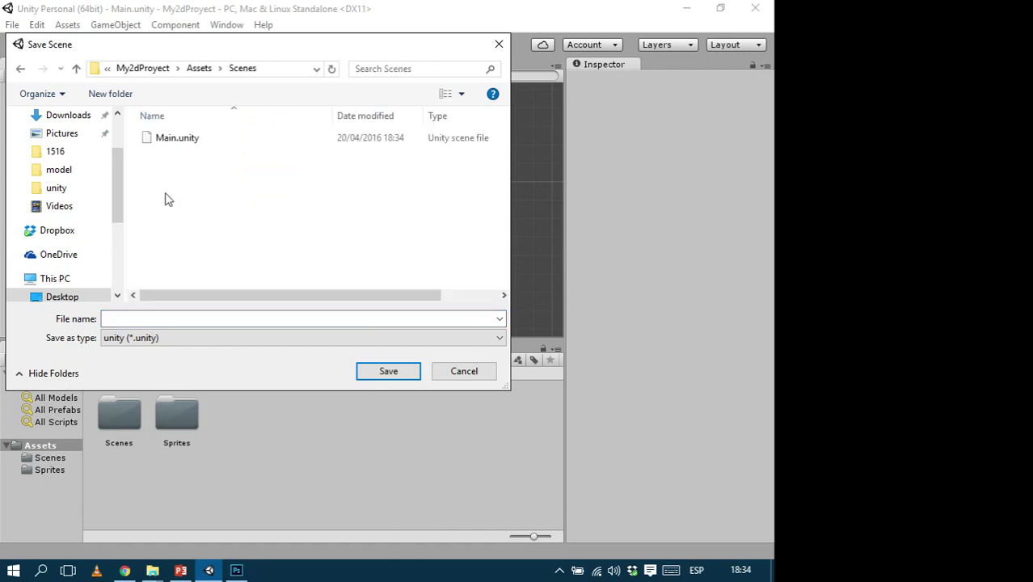
{"action": "left_click", "coordinate": [169, 319]}
{"action": "type", "text": "Final"}
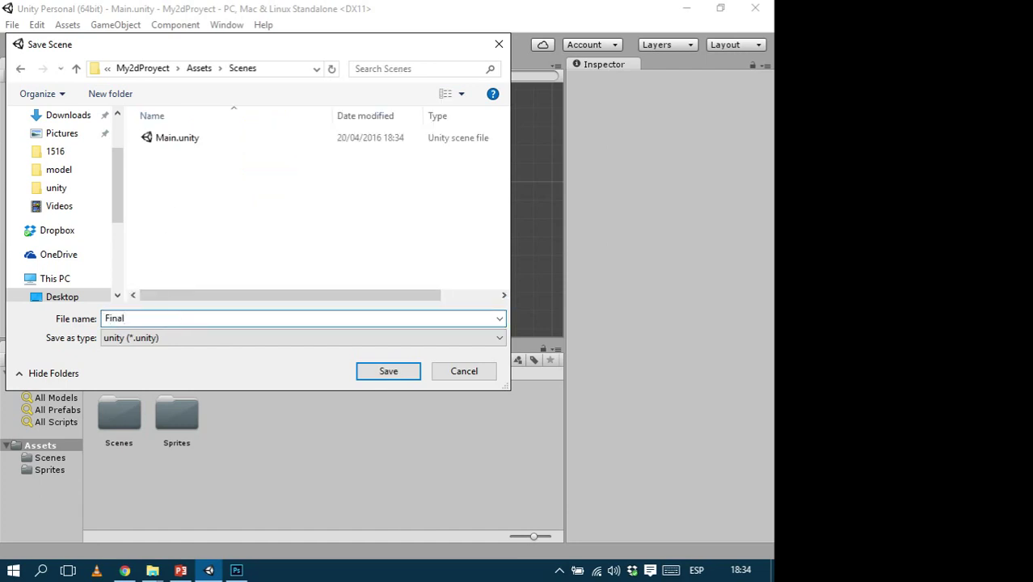
{"action": "key", "text": "BackSpace"}
{"action": "key", "text": "BackSpace"}
{"action": "key", "text": "BackSpace"}
{"action": "key", "text": "BackSpace"}
{"action": "key", "text": "BackSpace"}
{"action": "type", "text": "End"}
{"action": "key", "text": "Return"}
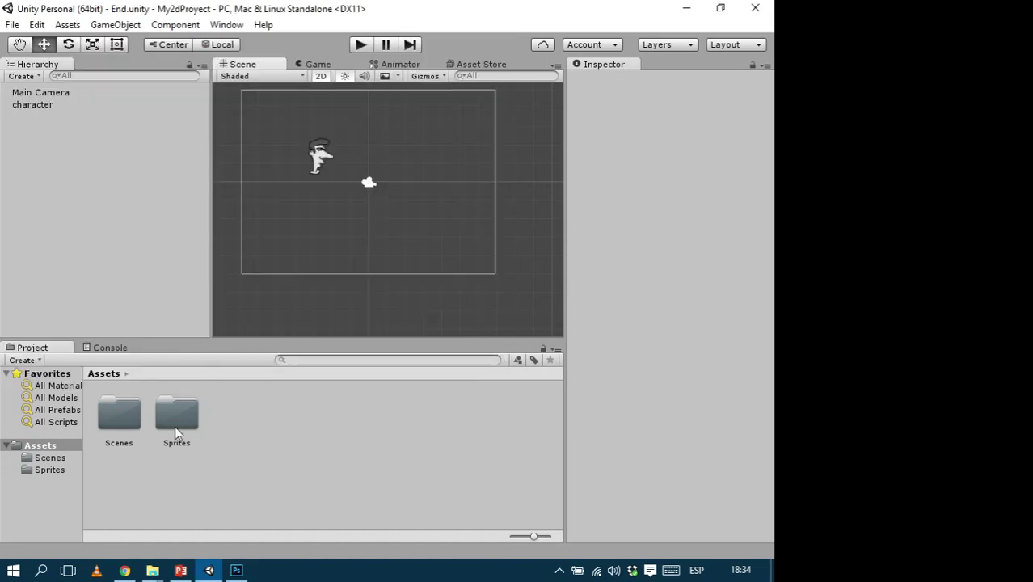
Step: Move the character to the lower-right corner of the camera frame, about X 5.66, Y -3.73, and save the End scene
{"action": "double_click", "coordinate": [118, 420]}
{"action": "left_click", "coordinate": [320, 160]}
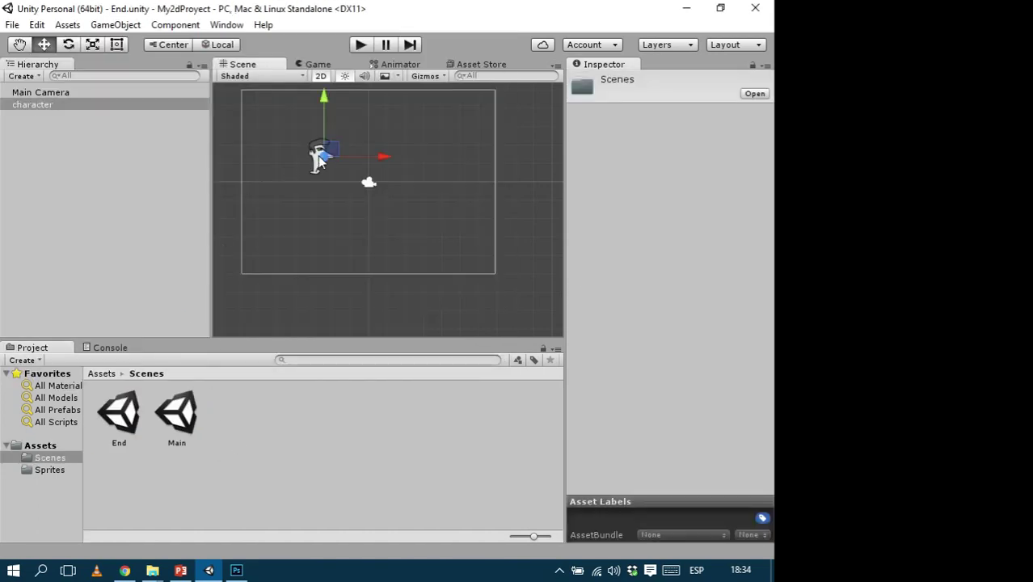
{"action": "left_click_drag", "start_coordinate": [320, 160], "coordinate": [477, 249]}
{"action": "left_click", "coordinate": [12, 24]}
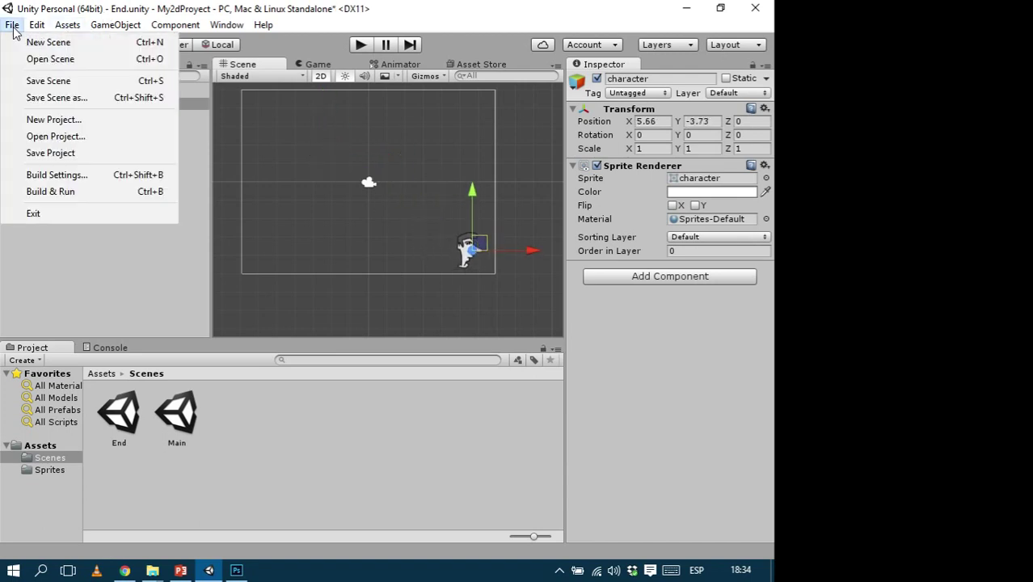
{"action": "left_click", "coordinate": [37, 80]}
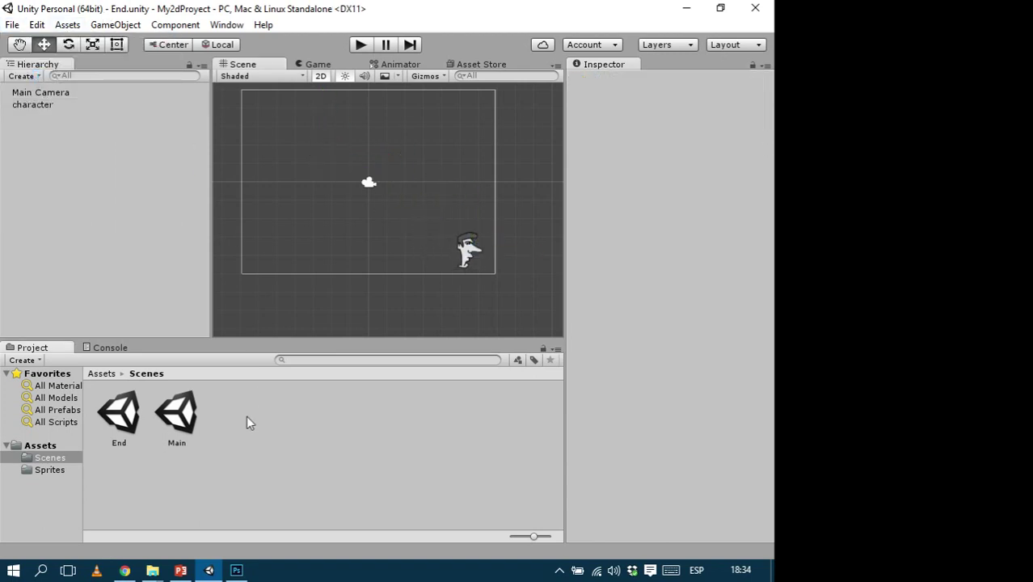
Step: Open the Main scene from the Scenes folder
{"action": "double_click", "coordinate": [176, 416]}
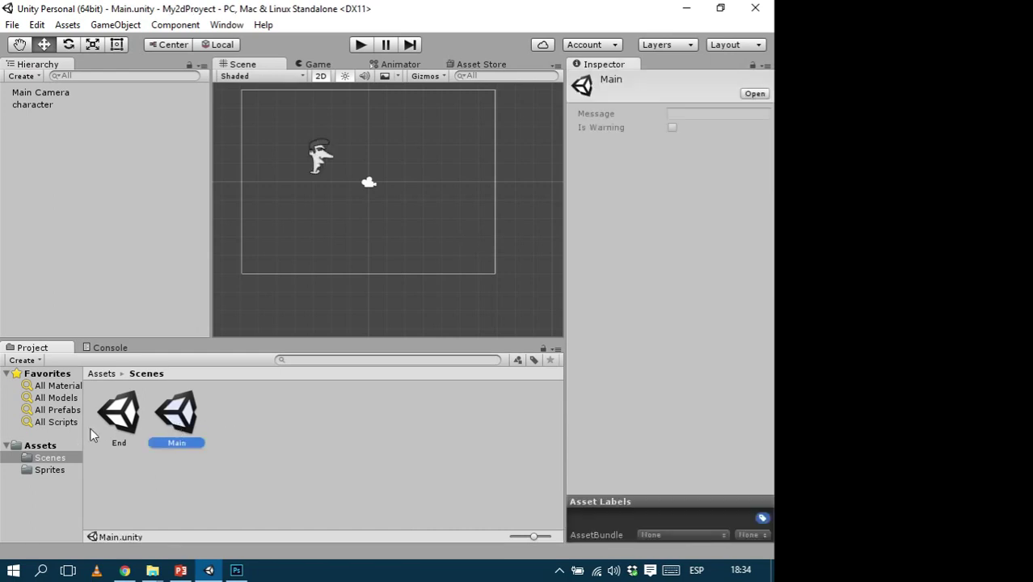
Step: Open the End scene from the Scenes folder and show the contents of the Assets folder
{"action": "double_click", "coordinate": [114, 417]}
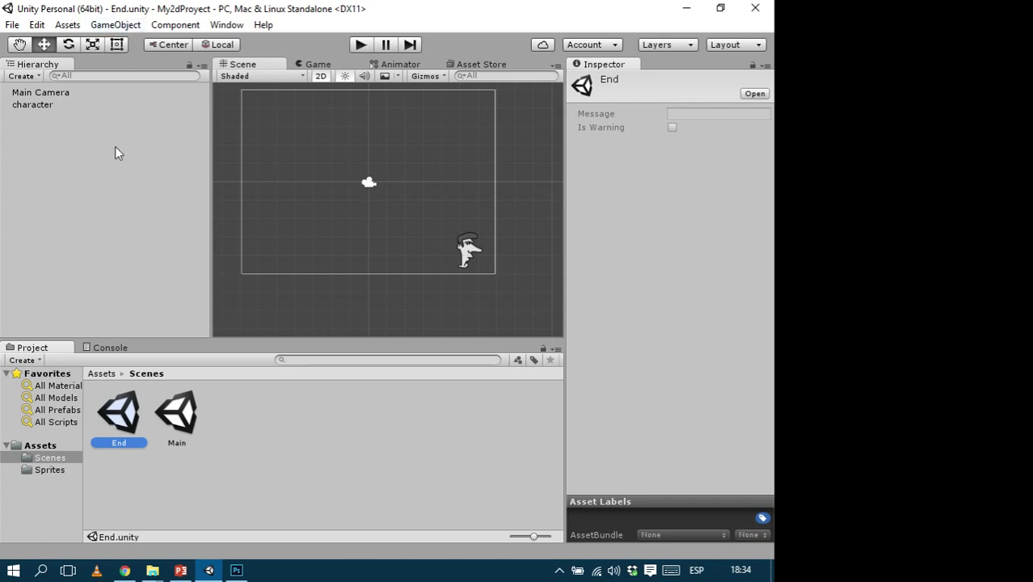
{"action": "left_click", "coordinate": [36, 447]}
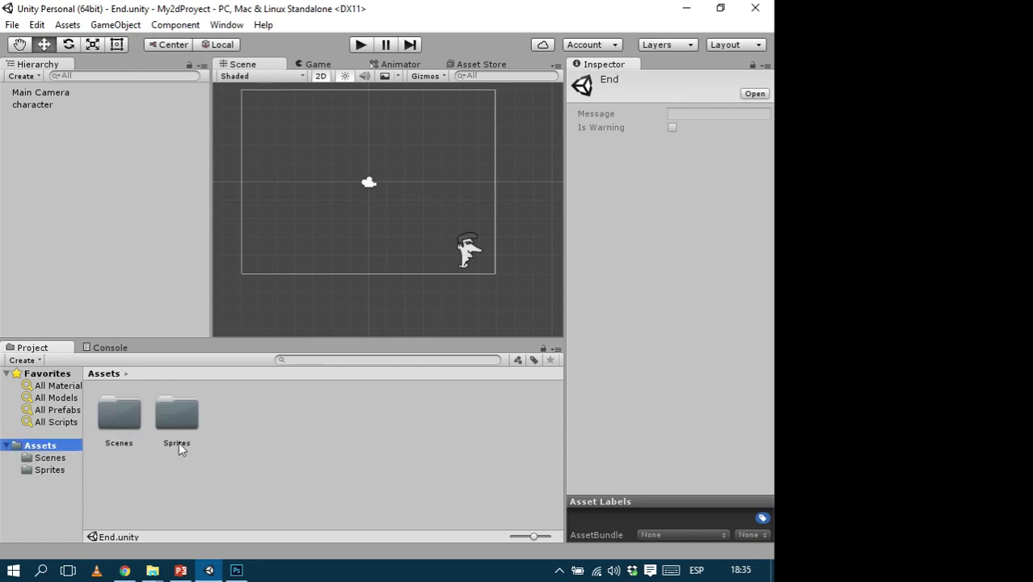
Step: Switch to Chrome, read the GameObject page of the Unity manual, and return to Unity
{"action": "left_click", "coordinate": [101, 26]}
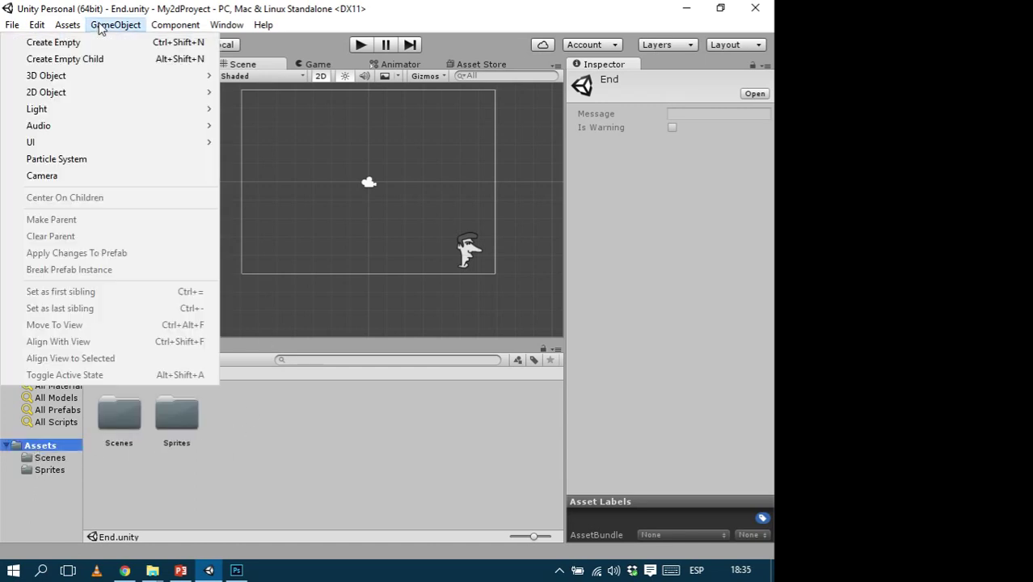
{"action": "left_click", "coordinate": [124, 570]}
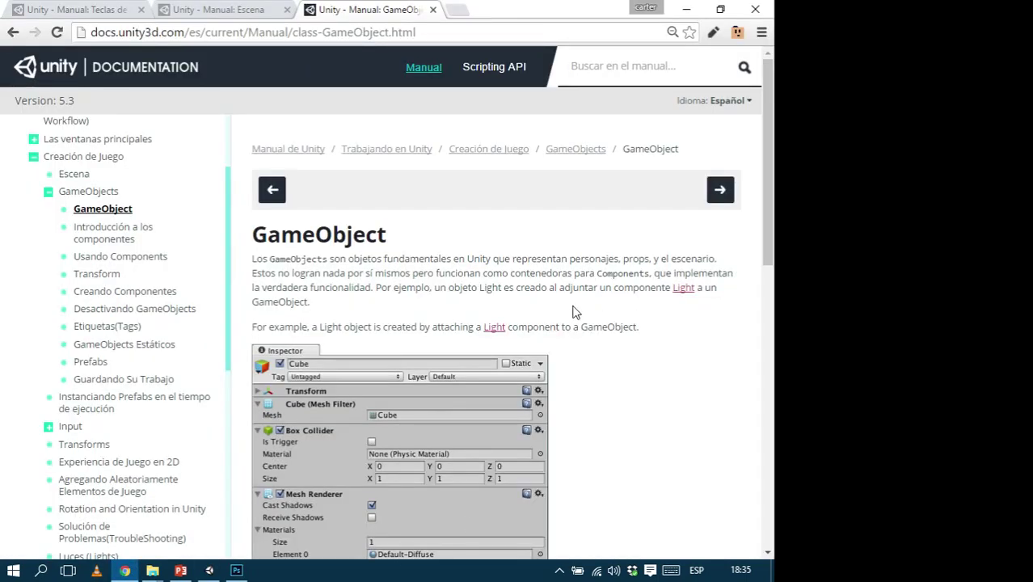
{"action": "scroll", "coordinate": [571, 312], "scroll_direction": "up", "scroll_amount": 1, "text": "ctrl"}
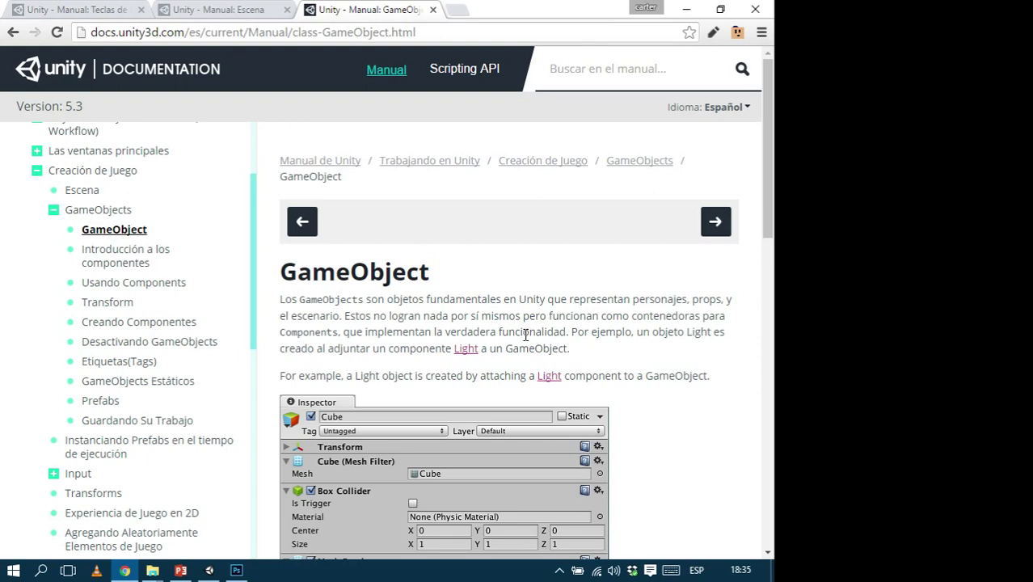
{"action": "scroll", "coordinate": [460, 332], "scroll_direction": "down", "scroll_amount": 2}
{"action": "key", "text": "alt+Tab"}
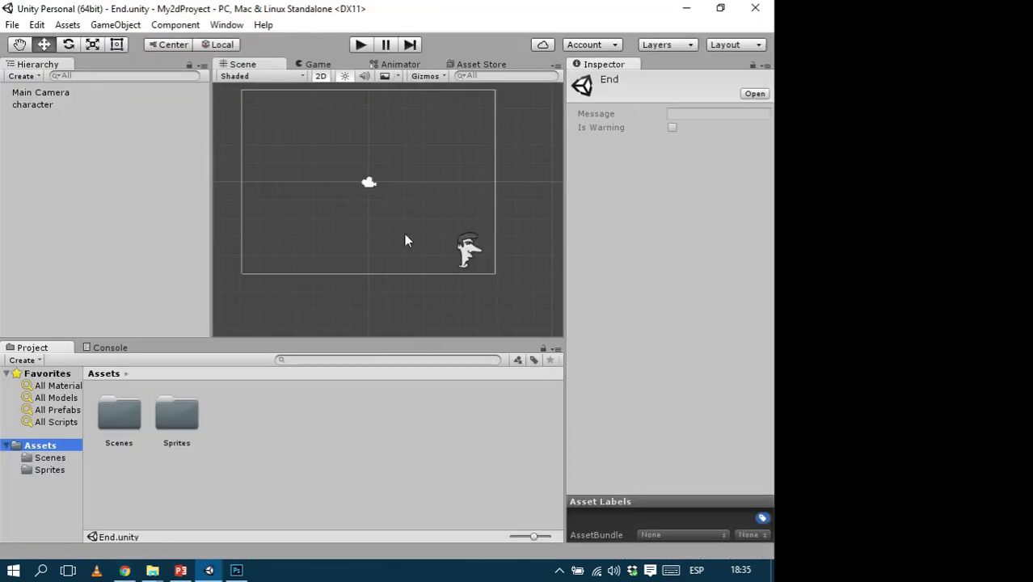
Step: Add a 3D Text object to the End scene and place it at about X -3.67, Y -0.58
{"action": "left_click", "coordinate": [101, 25]}
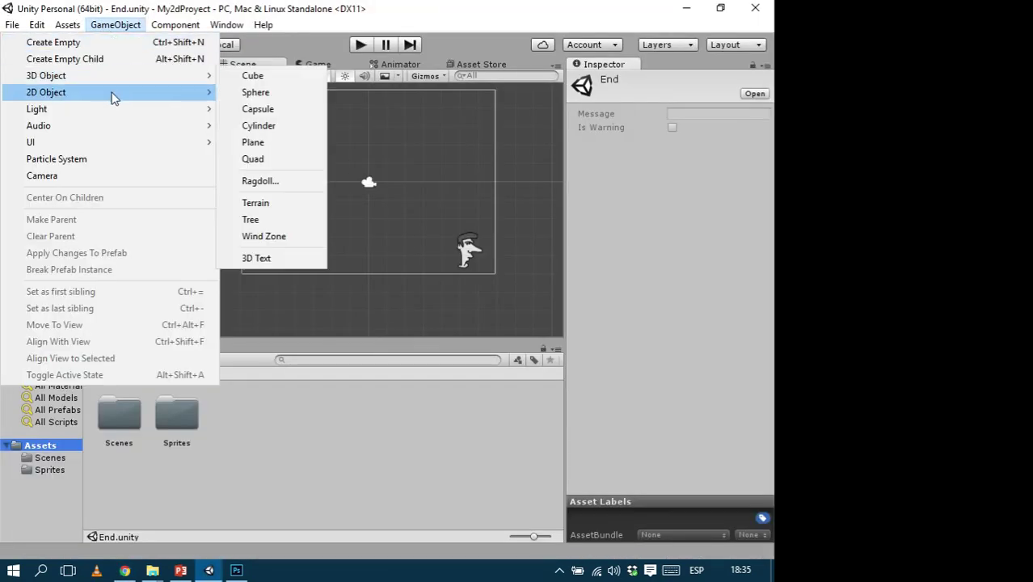
{"action": "mouse_move", "coordinate": [112, 95]}
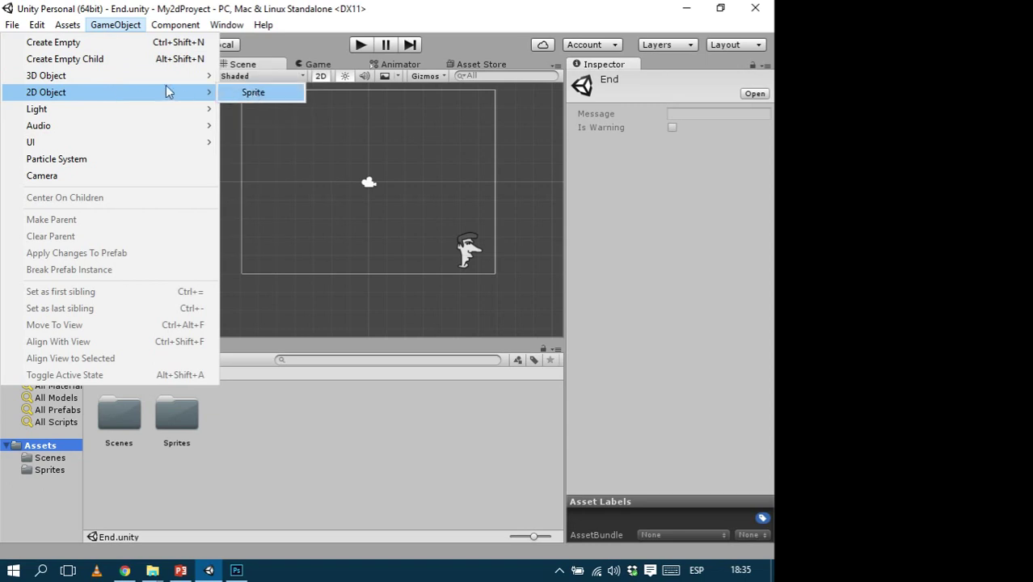
{"action": "mouse_move", "coordinate": [168, 76]}
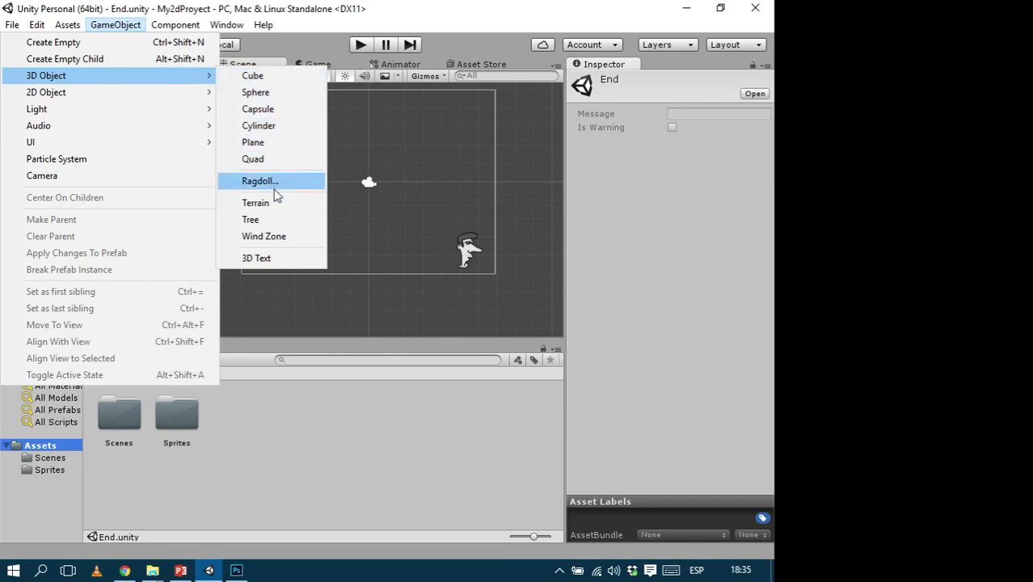
{"action": "left_click", "coordinate": [294, 256]}
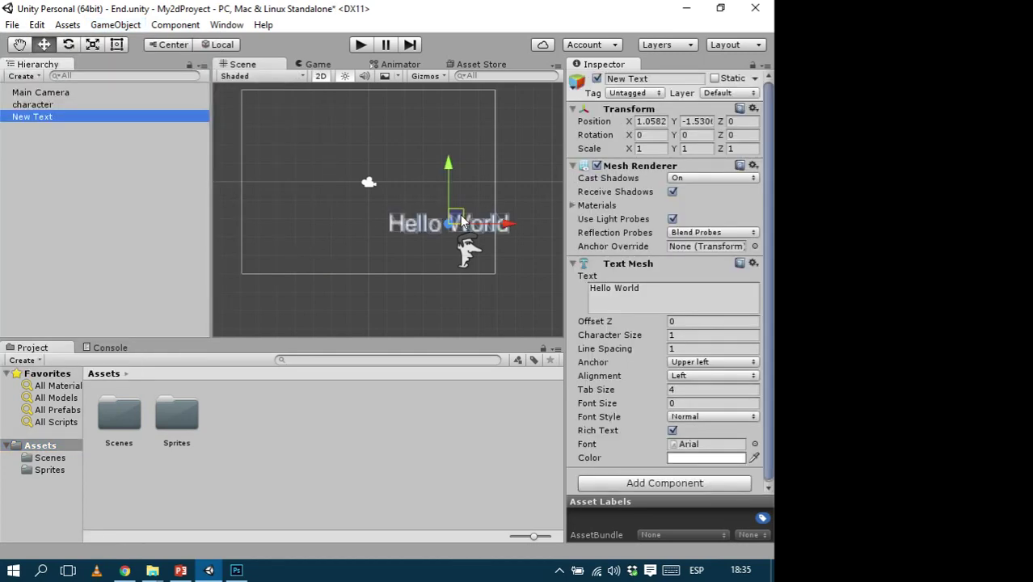
{"action": "left_click_drag", "start_coordinate": [460, 214], "coordinate": [376, 201]}
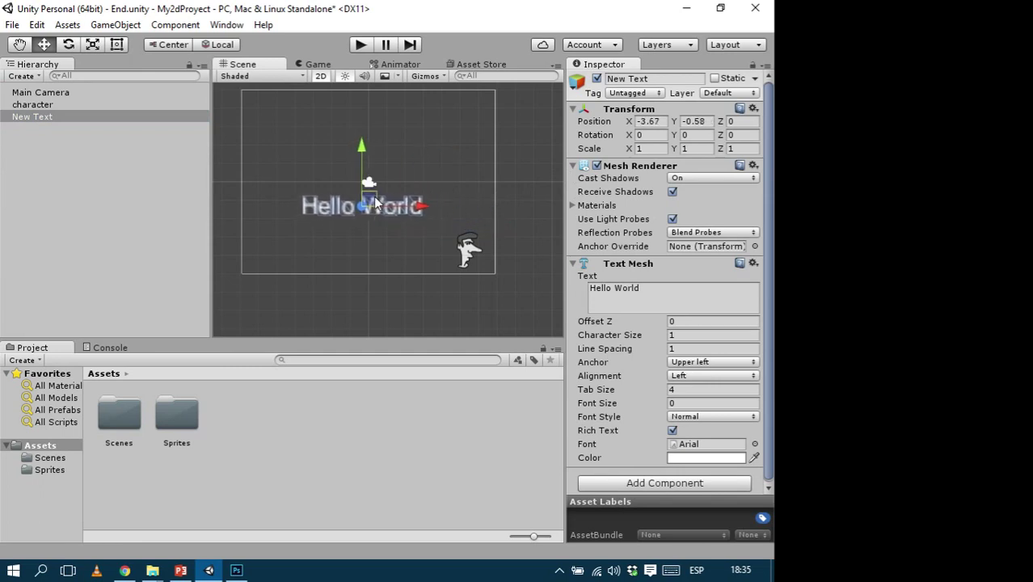
Step: Change the 3D text object's wording to "Somos informática"
{"action": "scroll", "coordinate": [380, 210], "scroll_direction": "up", "scroll_amount": 5}
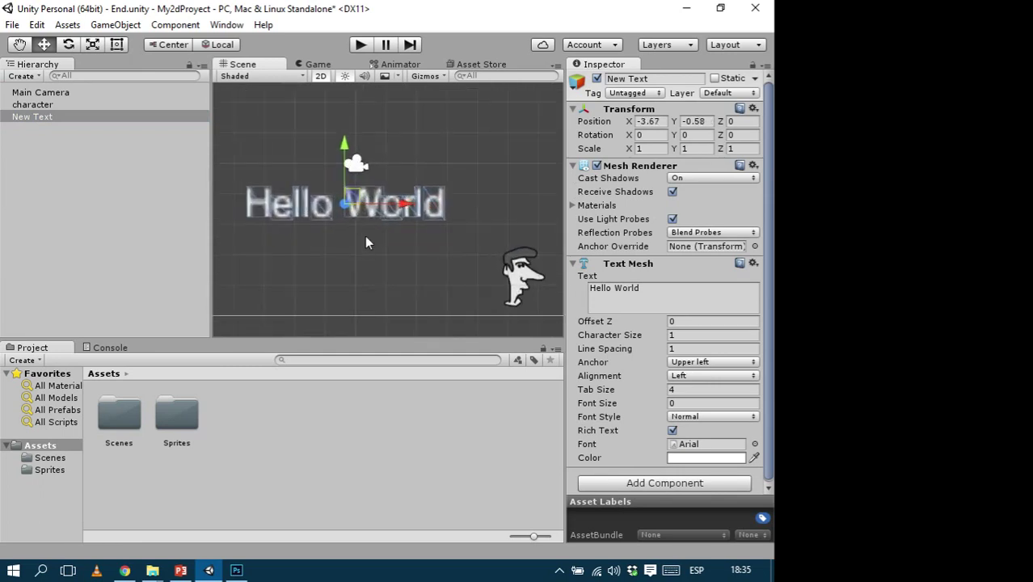
{"action": "middle_click_drag", "start_coordinate": [338, 240], "coordinate": [403, 248]}
{"action": "left_click", "coordinate": [626, 291]}
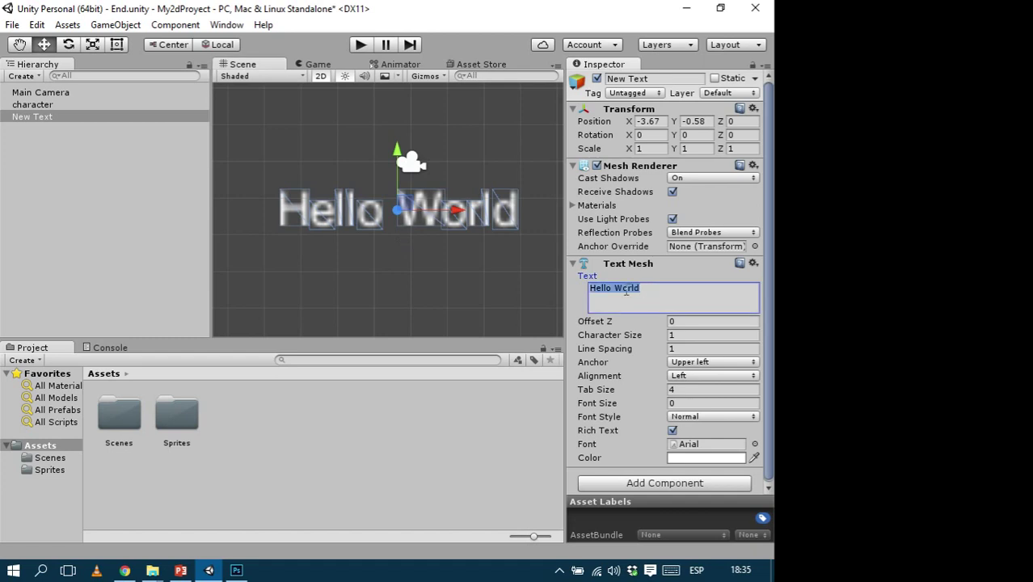
{"action": "type", "text": "Som"}
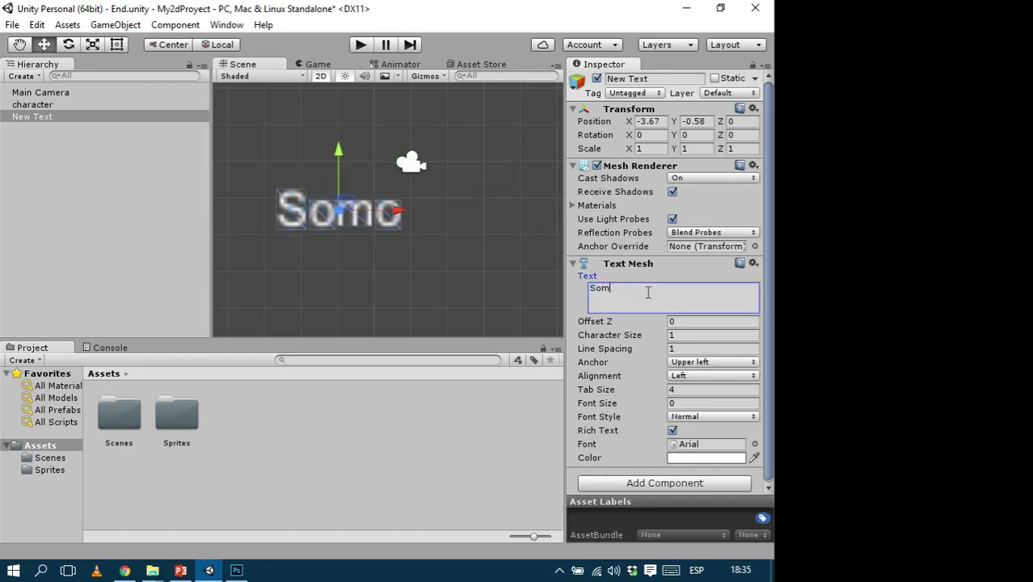
{"action": "type", "text": "os informática"}
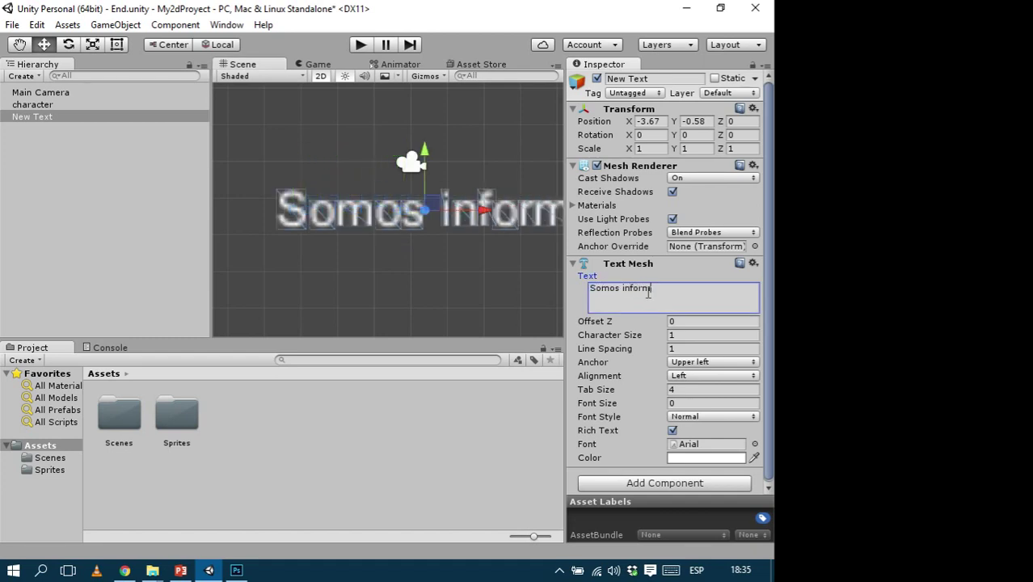
{"action": "left_click", "coordinate": [390, 292]}
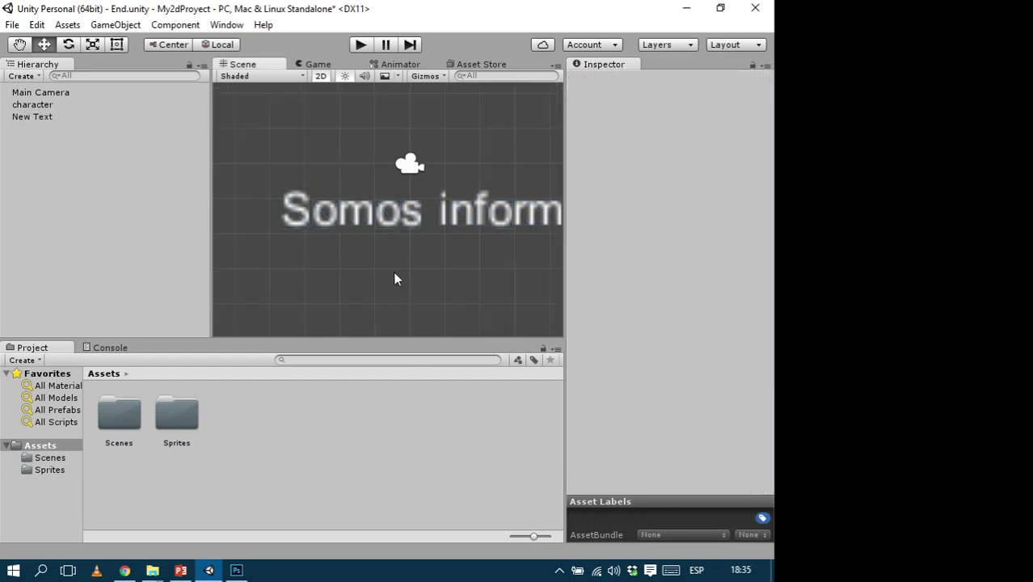
Step: View the whole text and character in 3D perspective, then return the scene view to 2D
{"action": "scroll", "coordinate": [334, 280], "scroll_direction": "down", "scroll_amount": 3}
{"action": "middle_click_drag", "start_coordinate": [502, 217], "coordinate": [457, 237]}
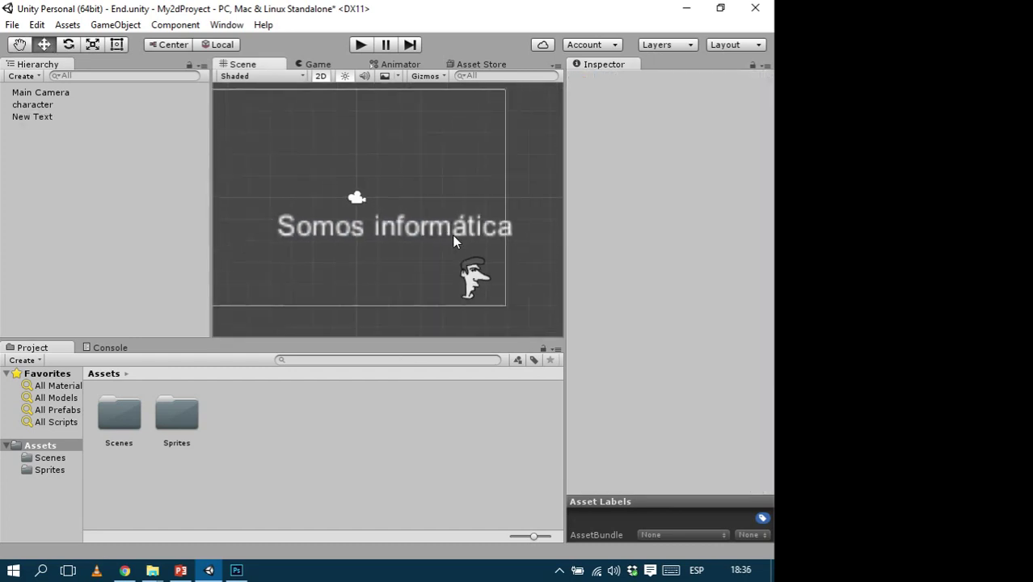
{"action": "scroll", "coordinate": [443, 252], "scroll_direction": "down", "scroll_amount": 2}
{"action": "left_click", "coordinate": [322, 75]}
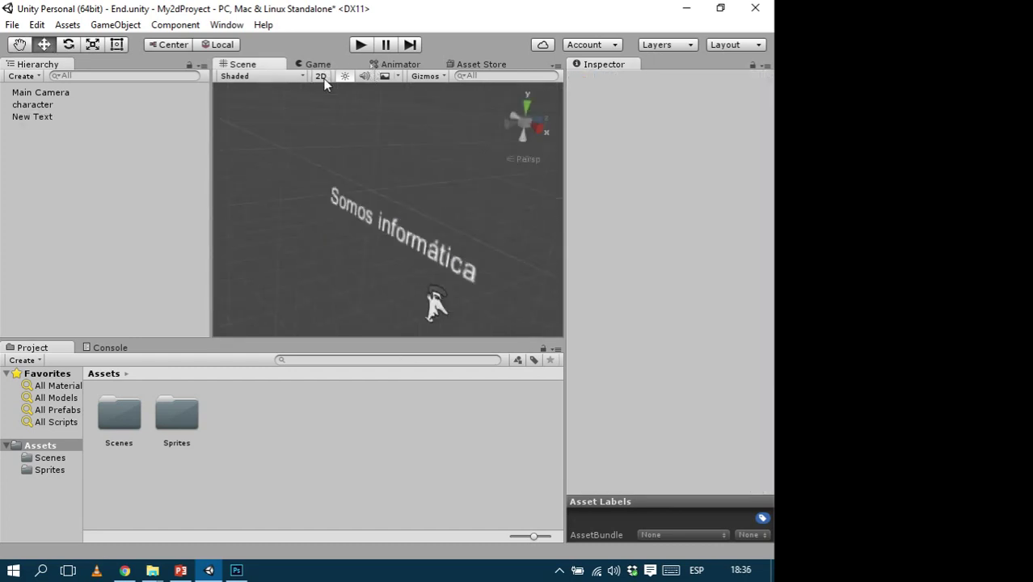
{"action": "left_click", "coordinate": [320, 75]}
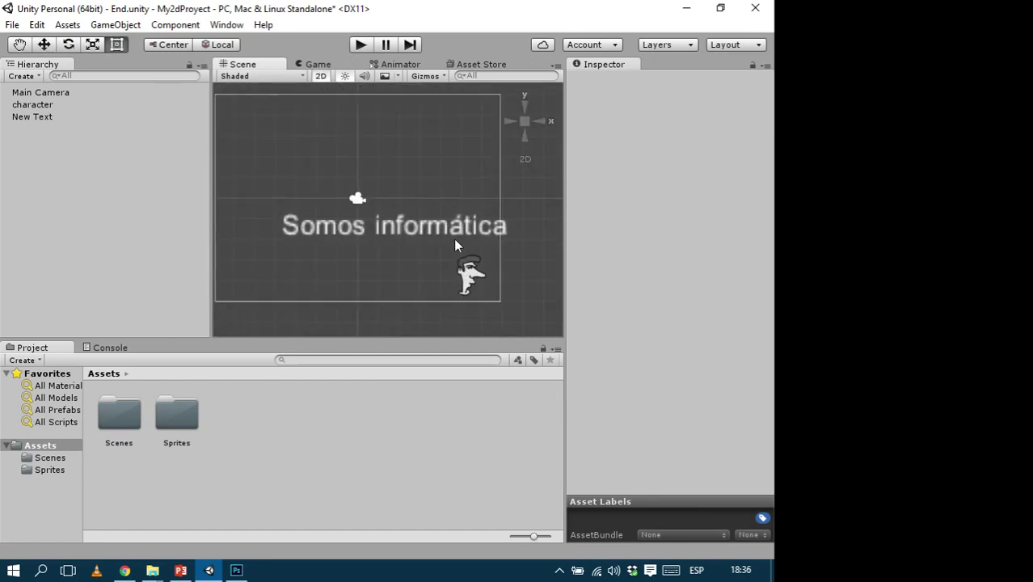
Step: Select the text object and the character alternately to compare their components in the Inspector
{"action": "left_click", "coordinate": [413, 231]}
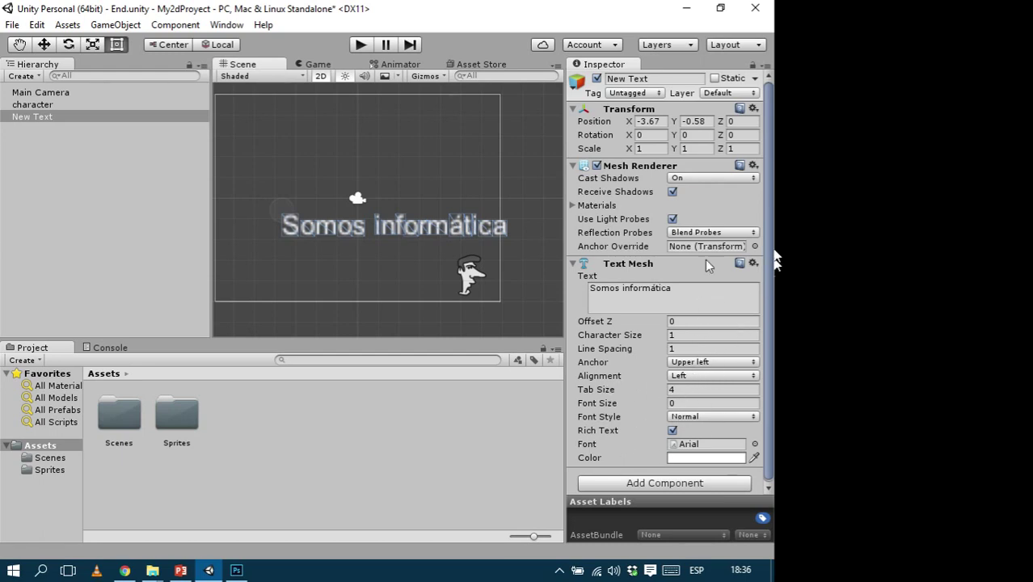
{"action": "left_click", "coordinate": [357, 226]}
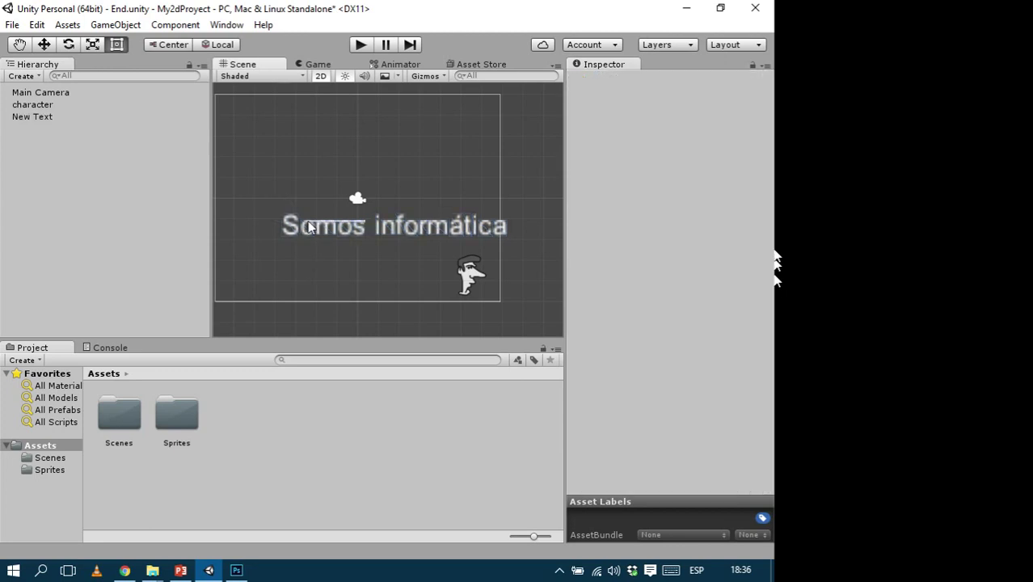
{"action": "left_click", "coordinate": [340, 230]}
{"action": "left_click", "coordinate": [396, 225]}
{"action": "left_click", "coordinate": [372, 227]}
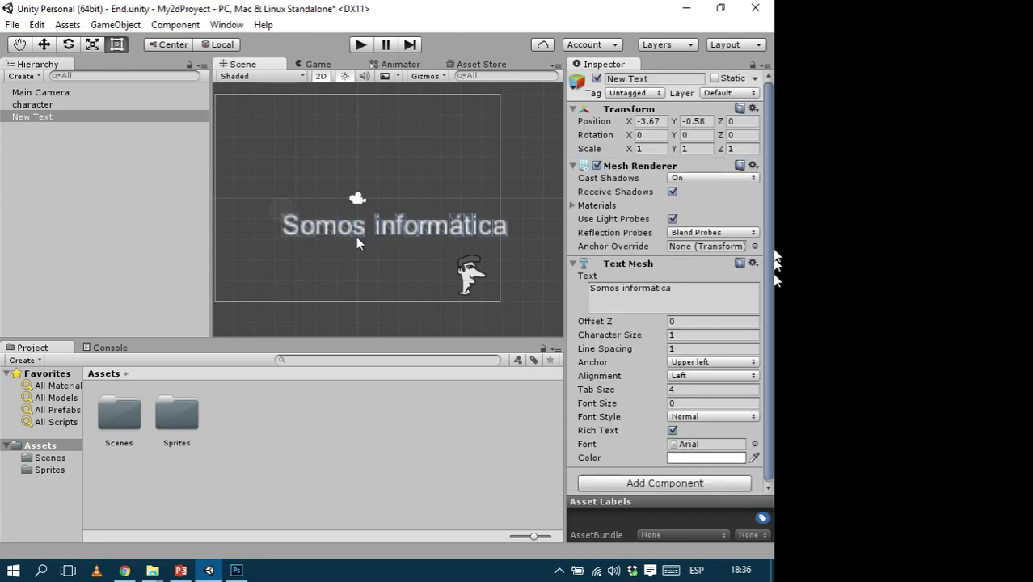
{"action": "left_click", "coordinate": [468, 276]}
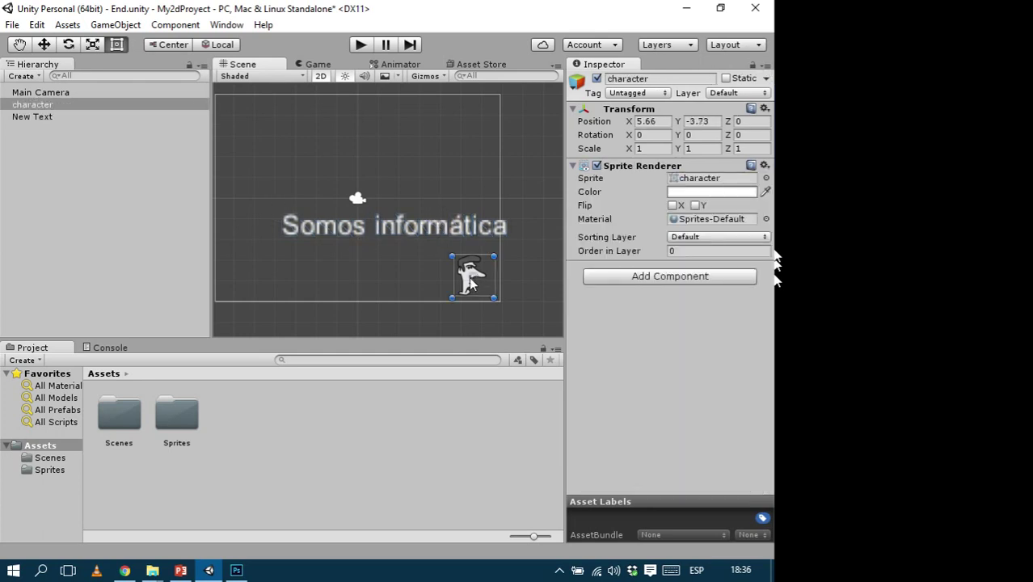
{"action": "left_click", "coordinate": [383, 227]}
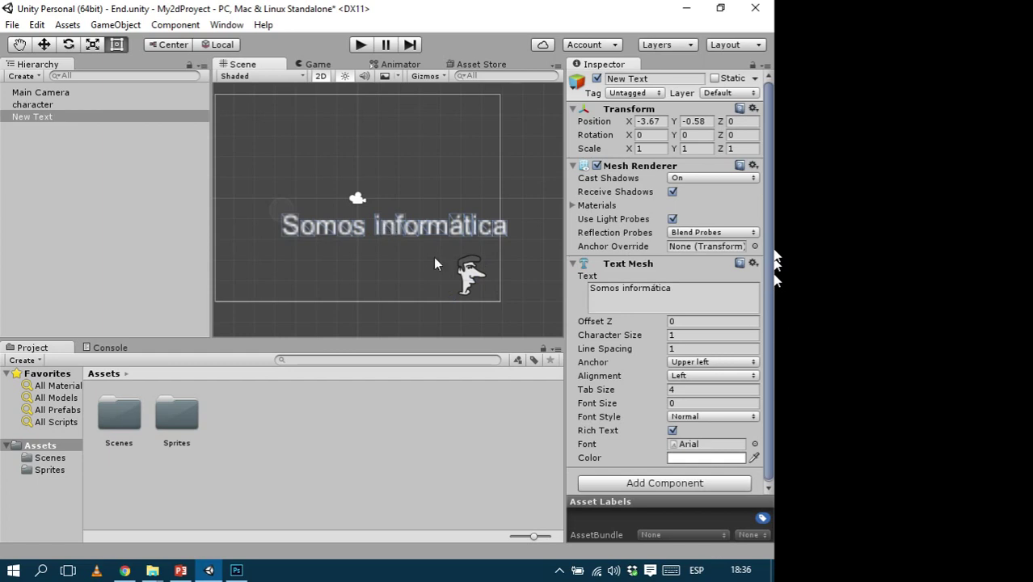
{"action": "left_click", "coordinate": [467, 273]}
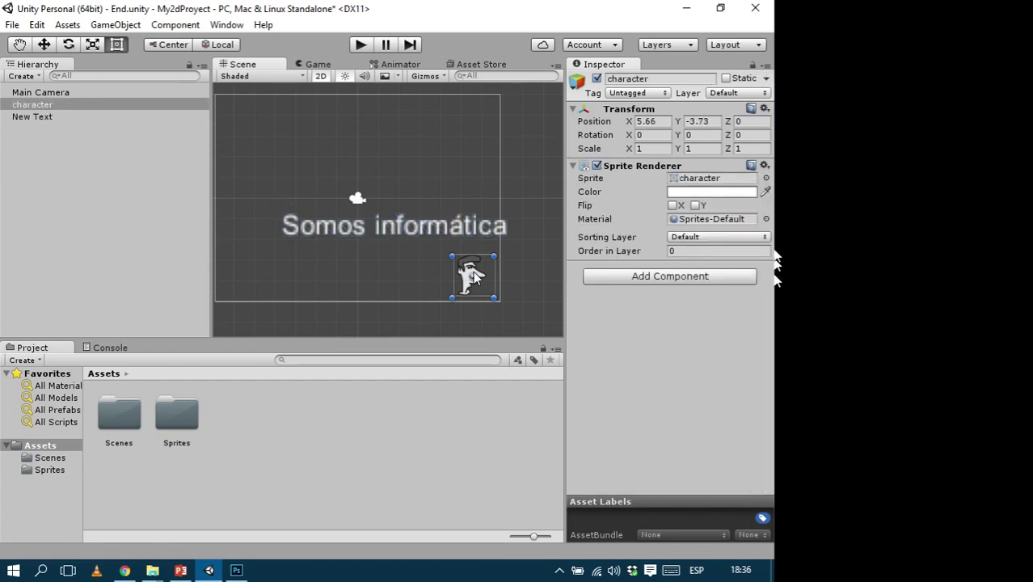
{"action": "left_click", "coordinate": [439, 229]}
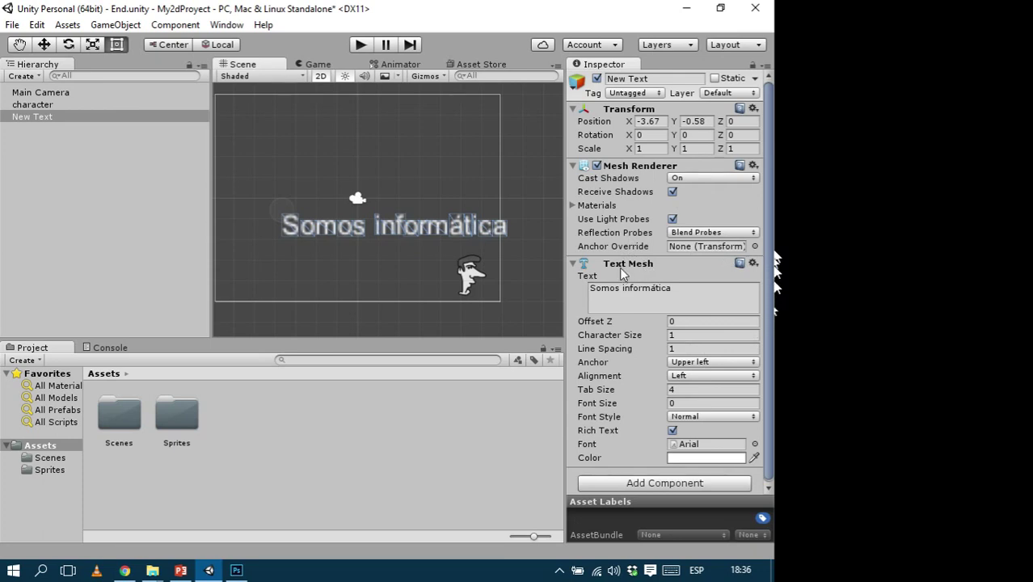
{"action": "left_click", "coordinate": [473, 269]}
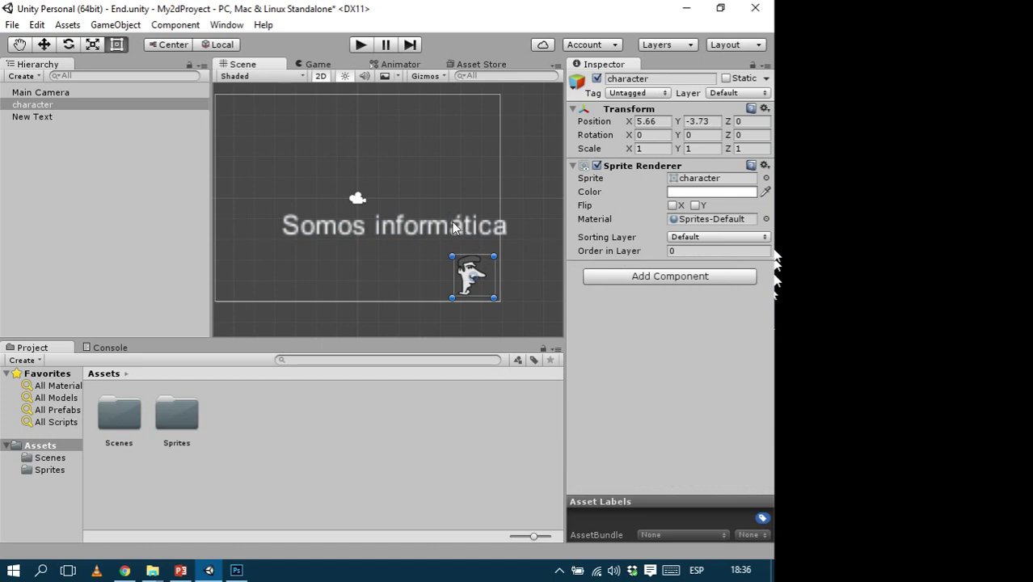
Step: Delete the "Somos informática" text object from the End scene
{"action": "left_click", "coordinate": [326, 229]}
{"action": "left_click", "coordinate": [326, 229]}
{"action": "key", "text": "Delete"}
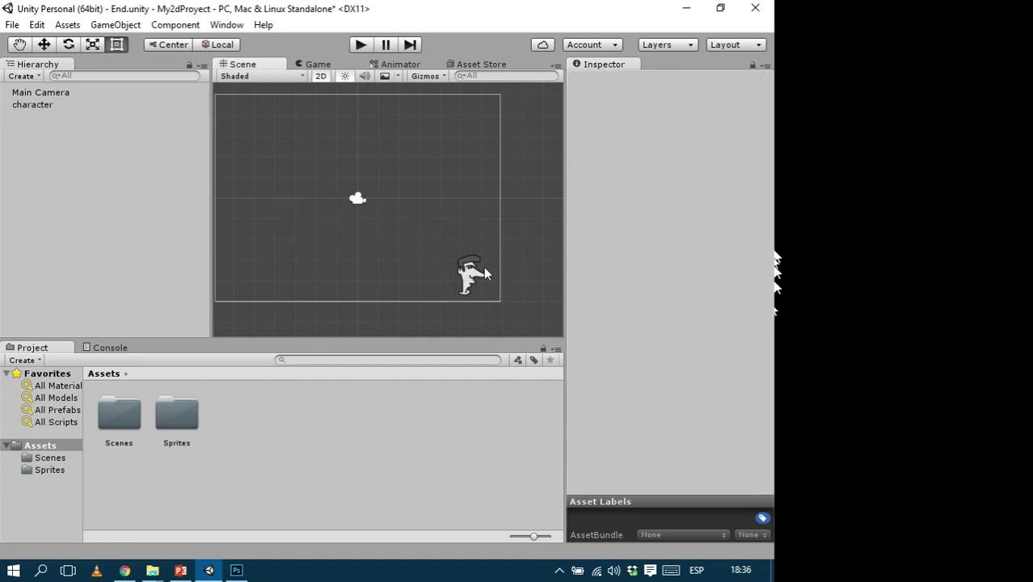
Step: Move the character up and left of the camera centre, to about X -1.37, Y 0.91
{"action": "left_click", "coordinate": [473, 271]}
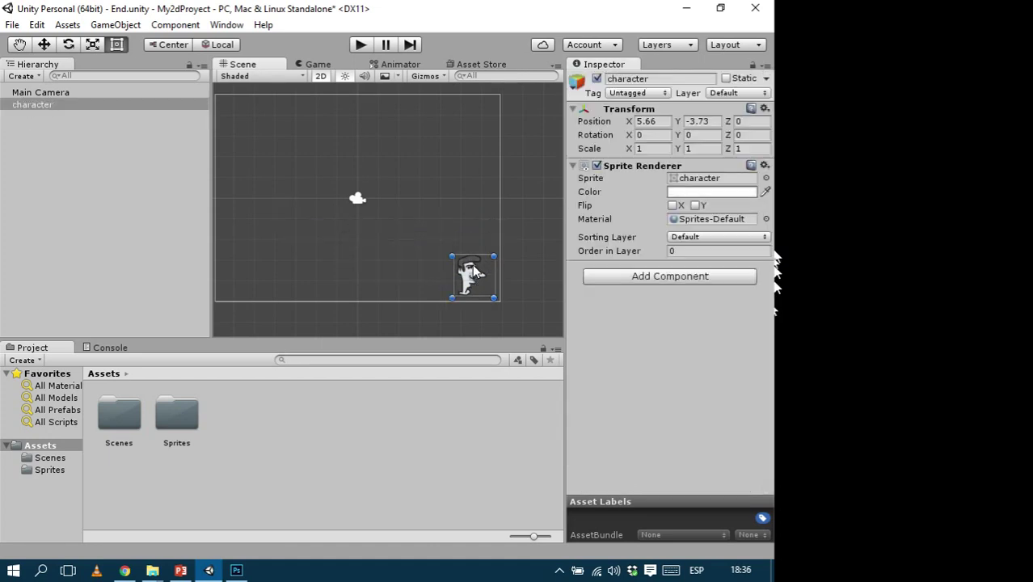
{"action": "key", "text": "w"}
{"action": "left_click_drag", "start_coordinate": [477, 267], "coordinate": [332, 172]}
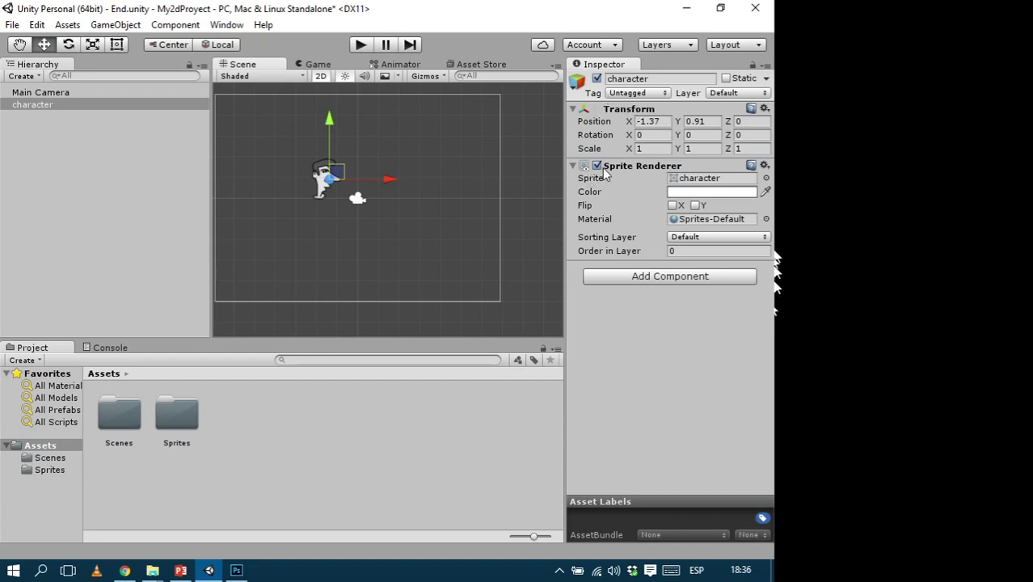
Step: Examine the character's Sprite Renderer and Transform components, leaving only the Transform properties expanded
{"action": "left_click", "coordinate": [573, 110]}
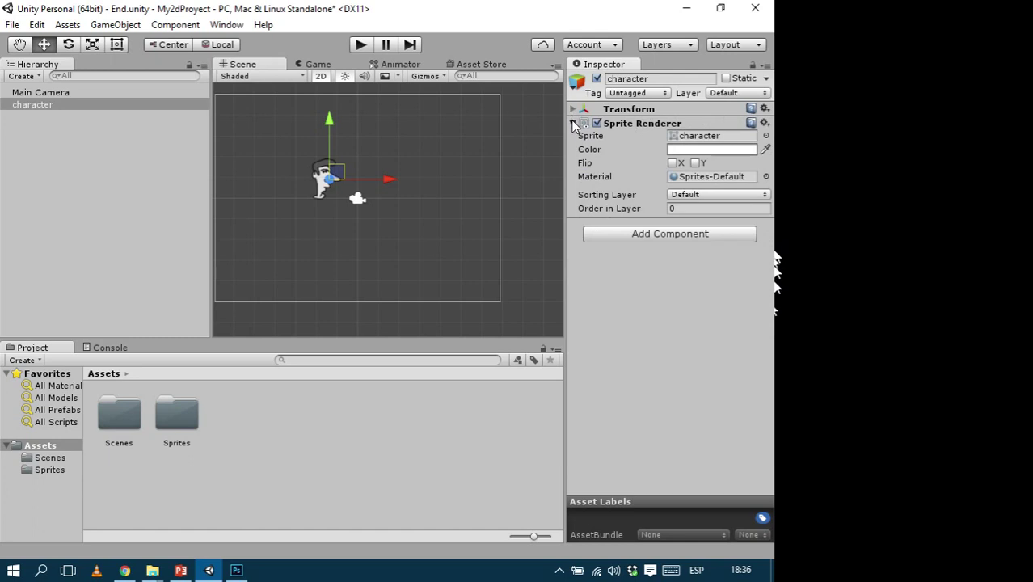
{"action": "left_click", "coordinate": [573, 124]}
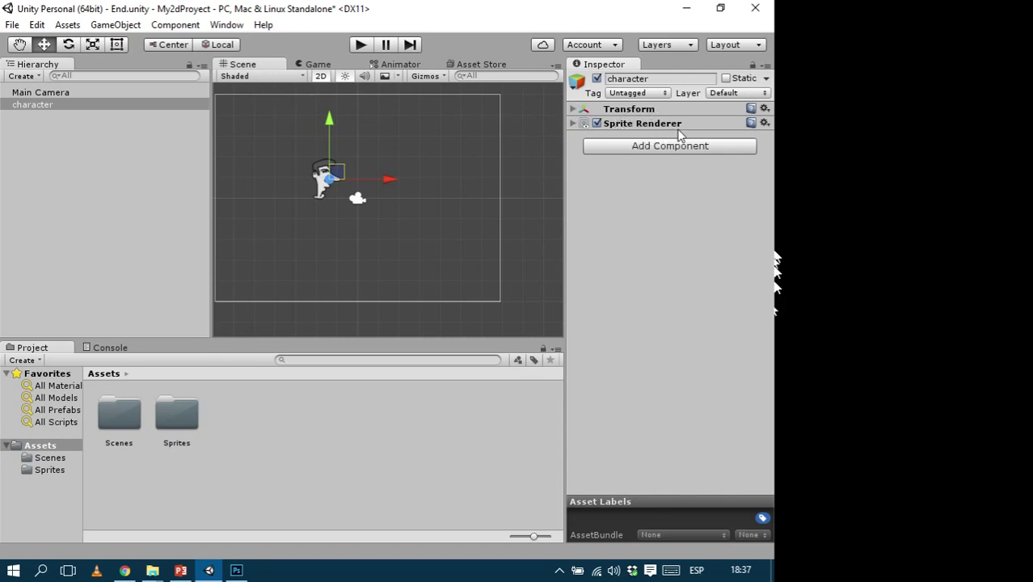
{"action": "left_click", "coordinate": [573, 124]}
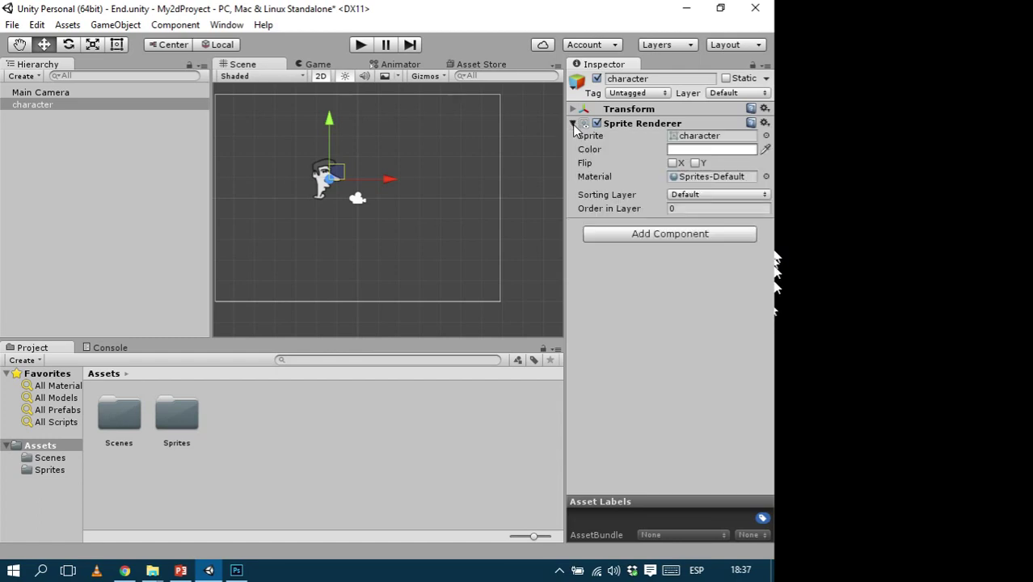
{"action": "left_click", "coordinate": [573, 124]}
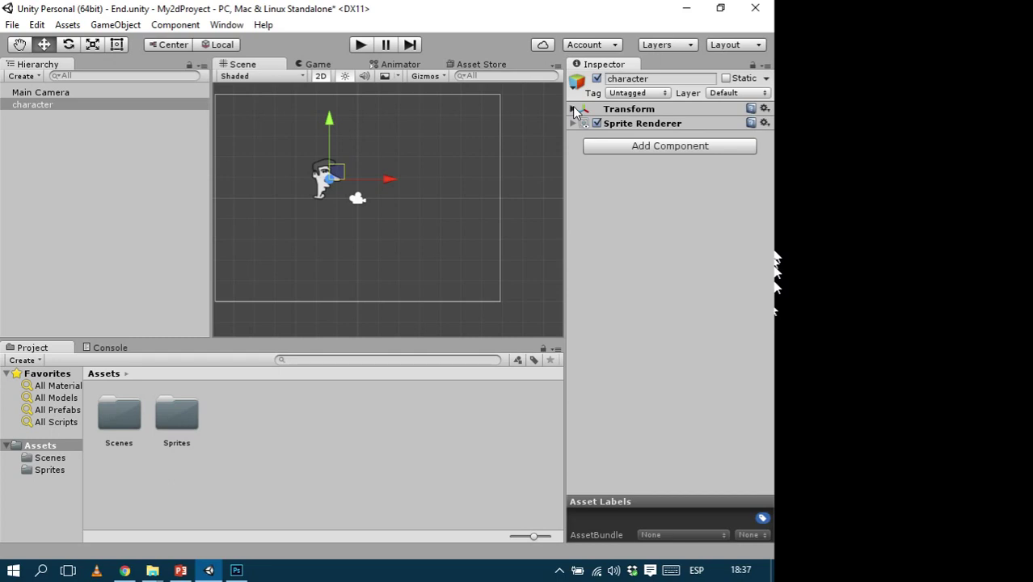
{"action": "left_click", "coordinate": [573, 109]}
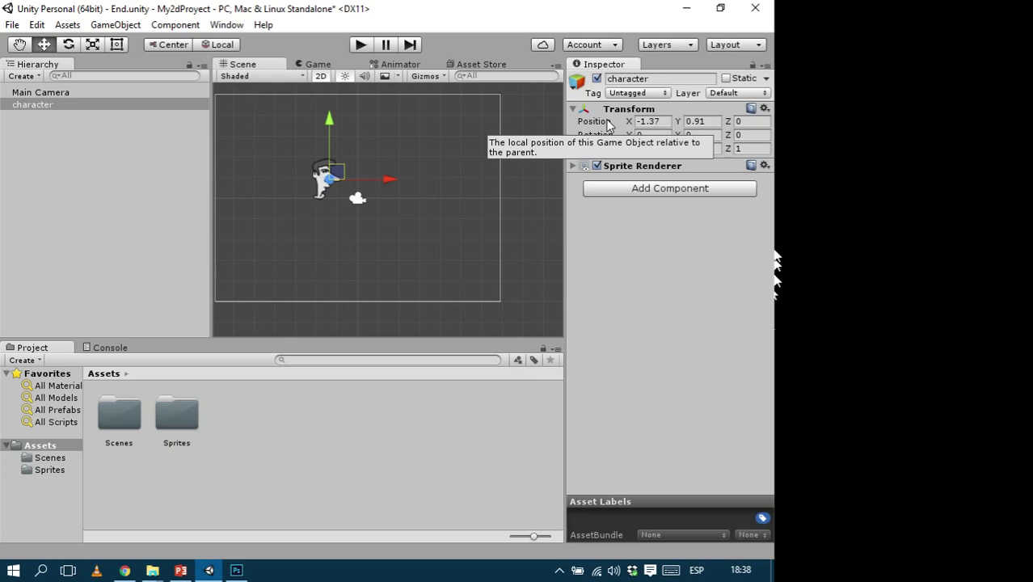
Step: Move the character through its Transform position values to about X -0.77, Y -1.49, Z -0.02
{"action": "key", "text": "super+plus"}
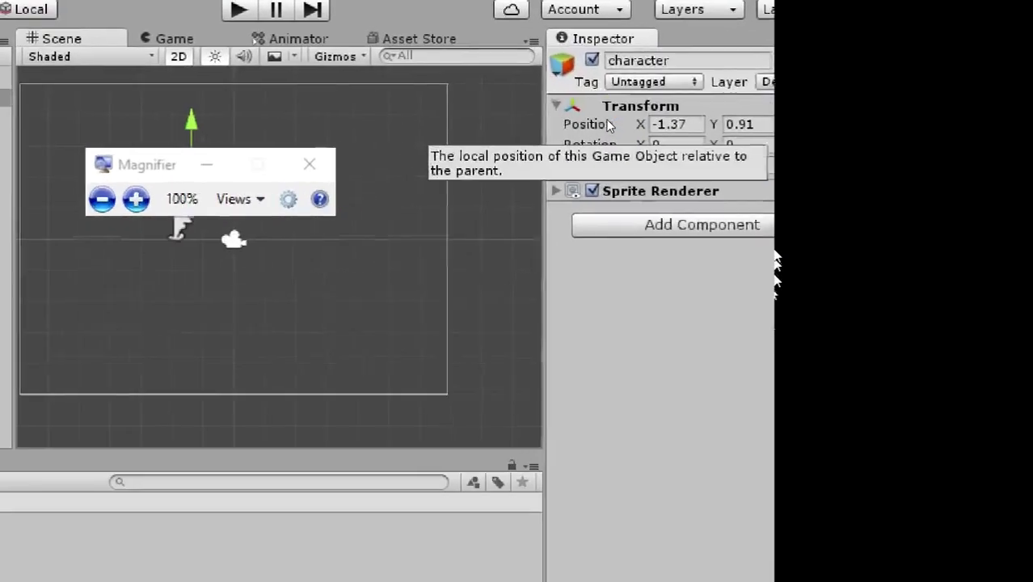
{"action": "key", "text": "super+plus"}
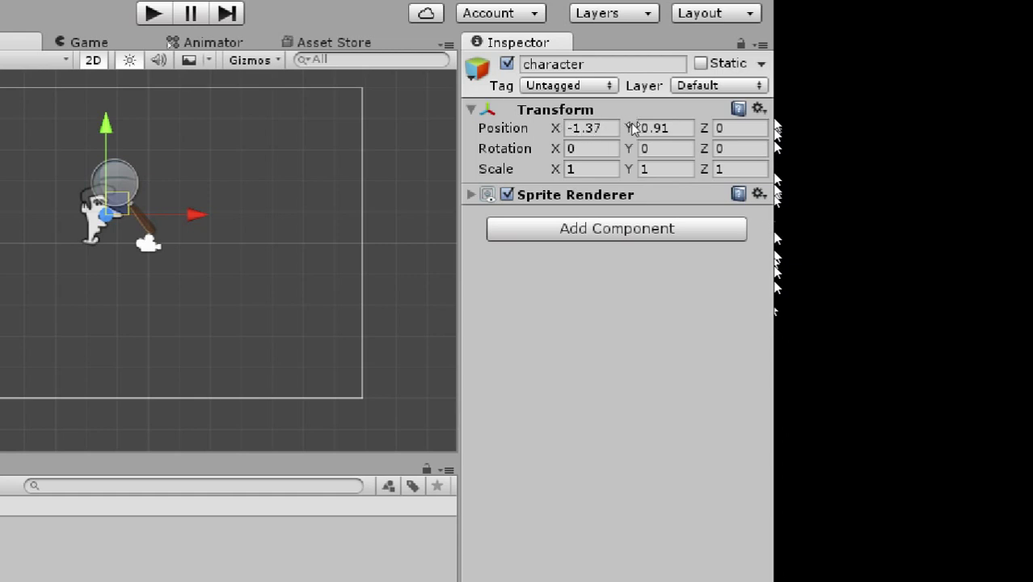
{"action": "left_click_drag", "start_coordinate": [634, 129], "coordinate": [620, 122]}
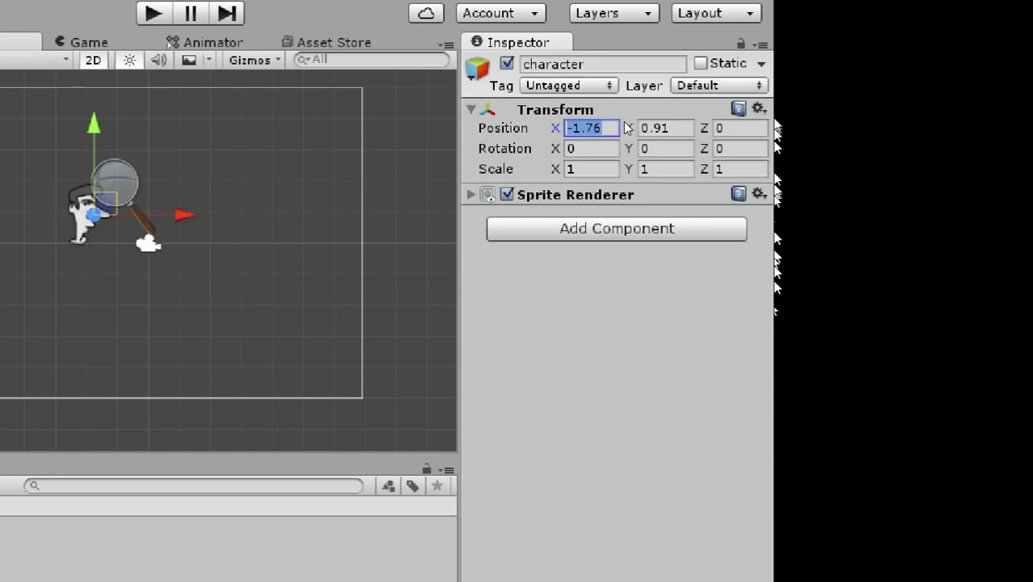
{"action": "left_click", "coordinate": [628, 128]}
{"action": "mouse_move", "coordinate": [628, 128]}
{"action": "left_mouse_down"}
{"action": "mouse_move", "coordinate": [615, 126]}
{"action": "mouse_move", "coordinate": [675, 114]}
{"action": "mouse_move", "coordinate": [631, 111]}
{"action": "mouse_move", "coordinate": [723, 114]}
{"action": "mouse_move", "coordinate": [593, 114]}
{"action": "mouse_move", "coordinate": [725, 114]}
{"action": "mouse_move", "coordinate": [601, 112]}
{"action": "mouse_move", "coordinate": [699, 113]}
{"action": "mouse_move", "coordinate": [636, 113]}
{"action": "left_mouse_up"}
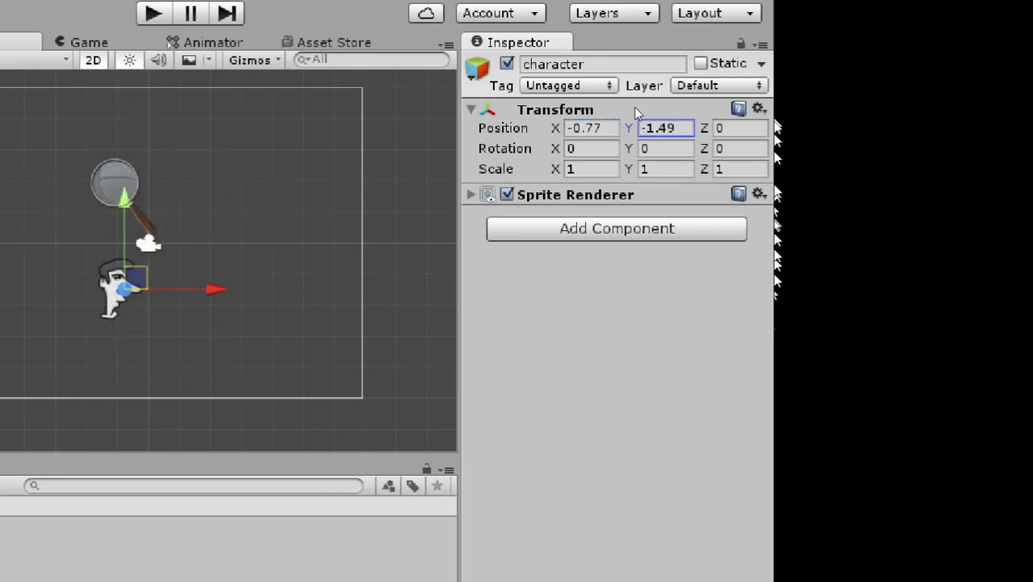
{"action": "left_click", "coordinate": [732, 126]}
{"action": "type", "text": "-0.36"}
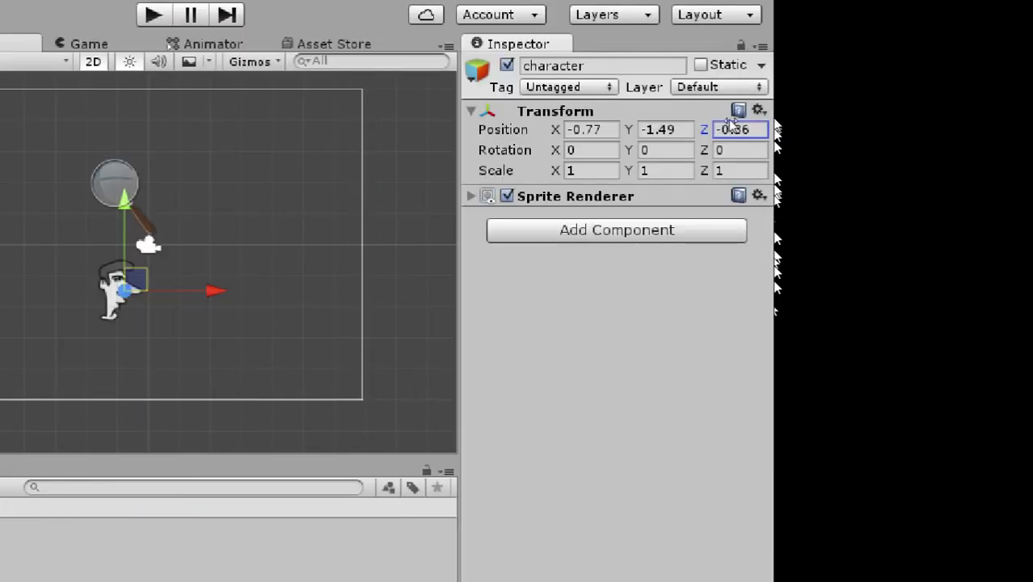
{"action": "mouse_move", "coordinate": [732, 121]}
{"action": "left_mouse_down"}
{"action": "mouse_move", "coordinate": [704, 119]}
{"action": "mouse_move", "coordinate": [731, 111]}
{"action": "left_mouse_up"}
Step: Tilt the character slightly on all three axes, to a rotation of about X 0.59, Y -0.96, Z -0.51
{"action": "key", "text": "Tab"}
{"action": "type", "text": "-1.43"}
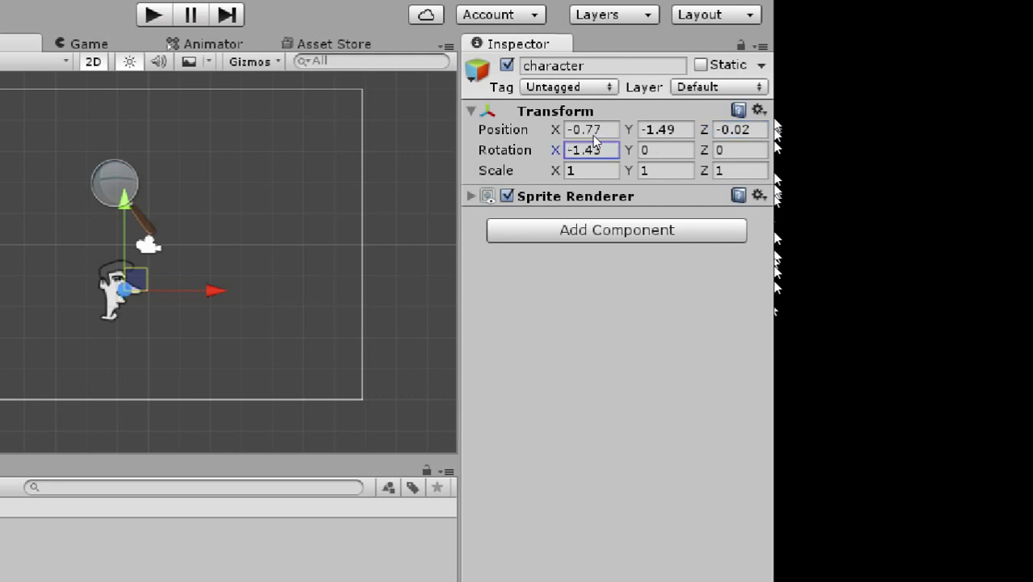
{"action": "left_click_drag", "start_coordinate": [594, 136], "coordinate": [187, 267]}
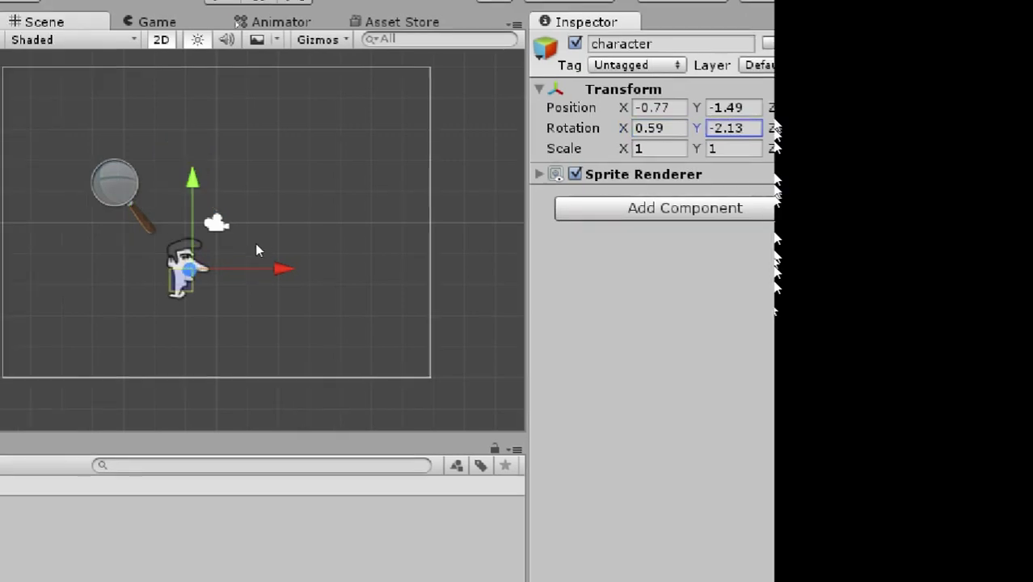
{"action": "right_click", "coordinate": [346, 221]}
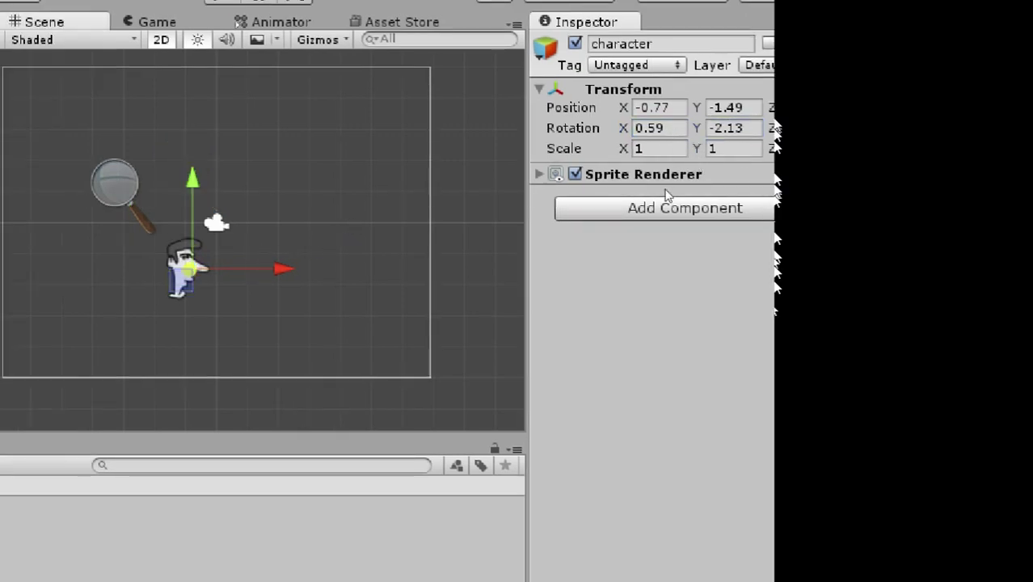
{"action": "mouse_move", "coordinate": [697, 128]}
{"action": "left_mouse_down"}
{"action": "mouse_move", "coordinate": [729, 132]}
{"action": "mouse_move", "coordinate": [714, 131]}
{"action": "left_mouse_up"}
{"action": "left_click_drag", "start_coordinate": [704, 177], "coordinate": [720, 134]}
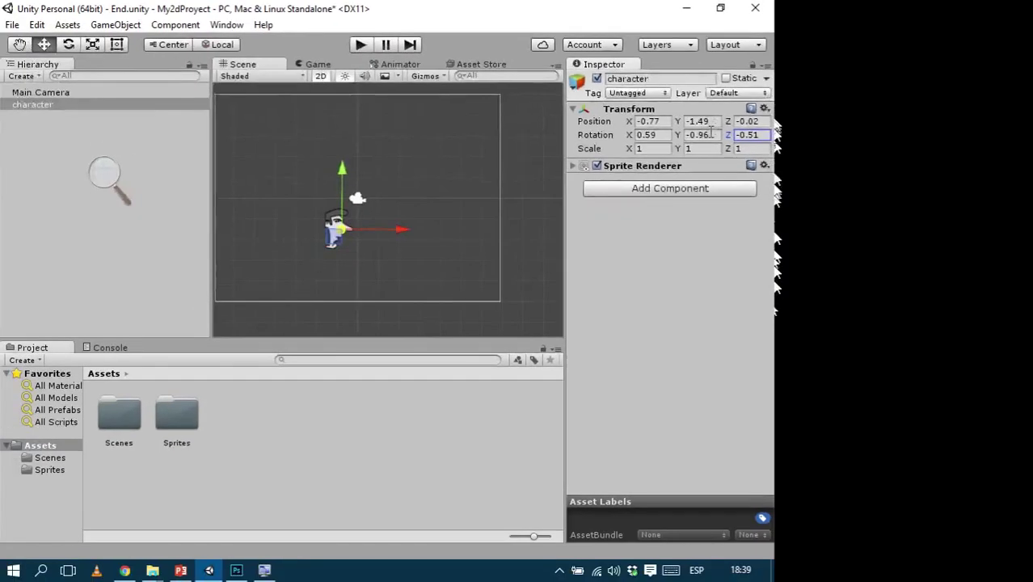
Step: Rotate the character back and forth around the Z axis, ending at about -0.72
{"action": "left_click_drag", "start_coordinate": [727, 135], "coordinate": [17, 173]}
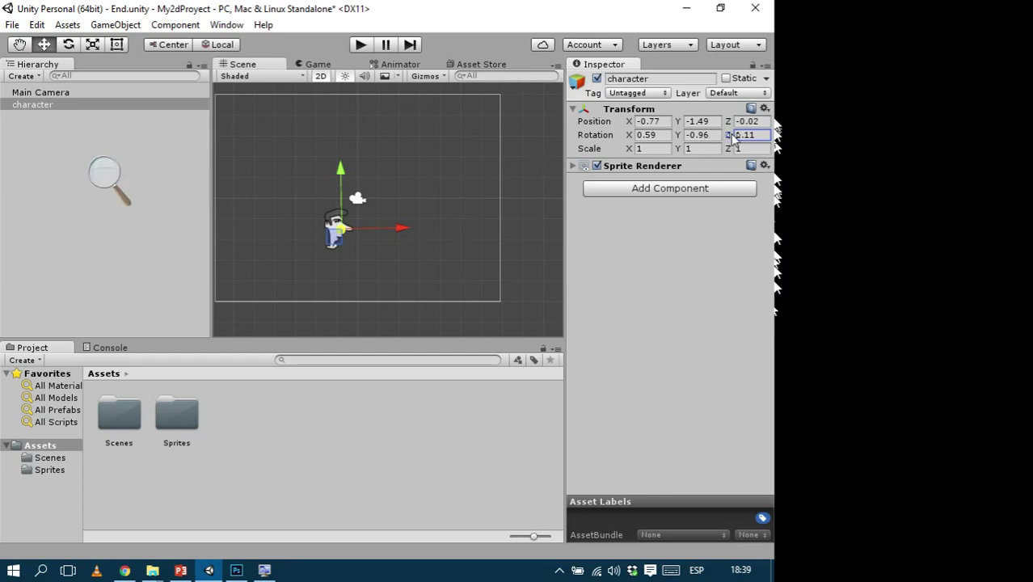
{"action": "left_click_drag", "start_coordinate": [733, 137], "coordinate": [75, 155]}
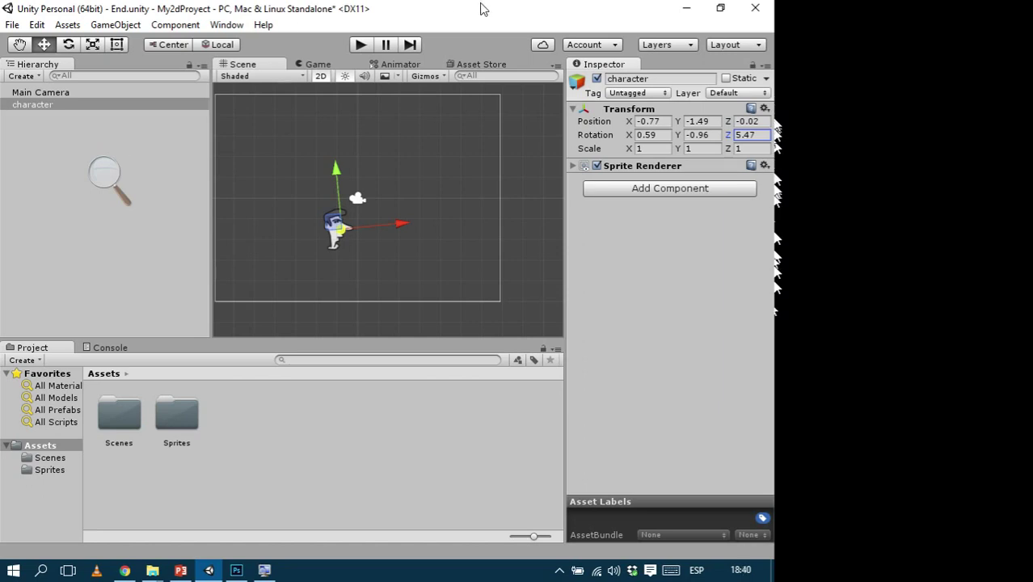
{"action": "left_click_drag", "start_coordinate": [732, 139], "coordinate": [588, 179]}
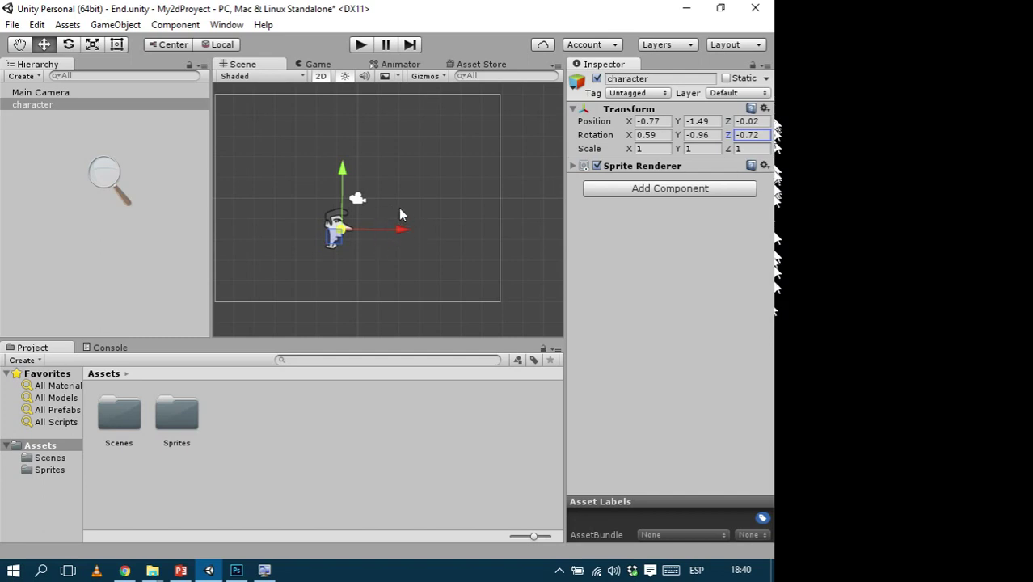
Step: Rotate the character to about 4.89 on X, and flip it around Y to about -173.6 and back to about 2.82
{"action": "left_click", "coordinate": [629, 136]}
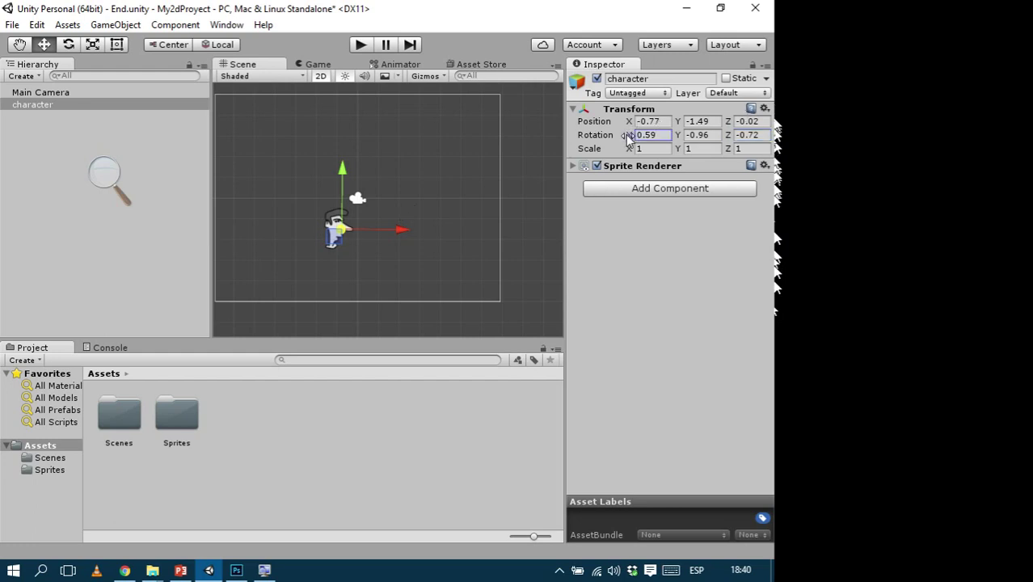
{"action": "left_click_drag", "start_coordinate": [629, 135], "coordinate": [683, 225]}
{"action": "left_click_drag", "start_coordinate": [683, 139], "coordinate": [671, 174]}
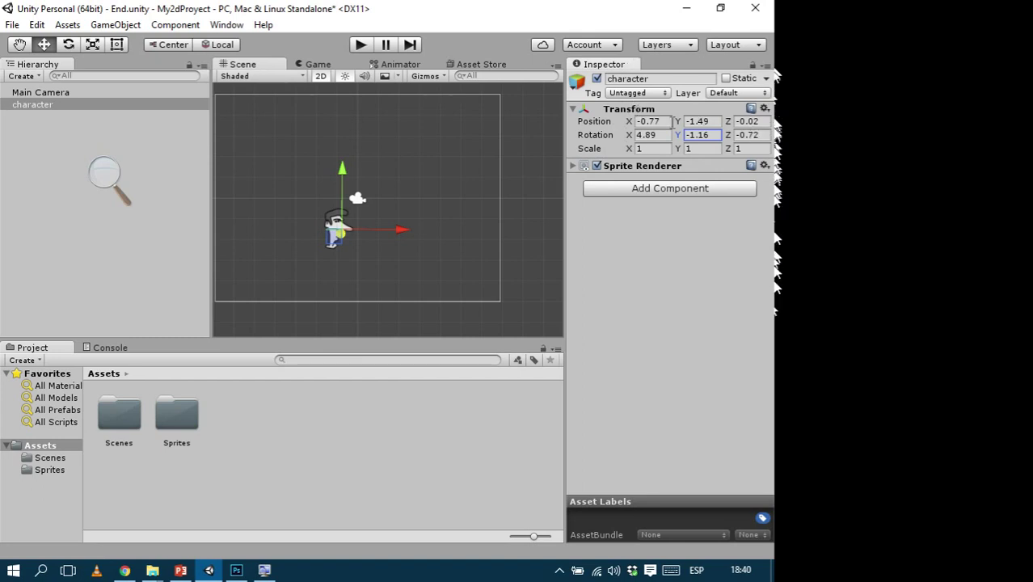
{"action": "left_click_drag", "start_coordinate": [677, 135], "coordinate": [151, 443]}
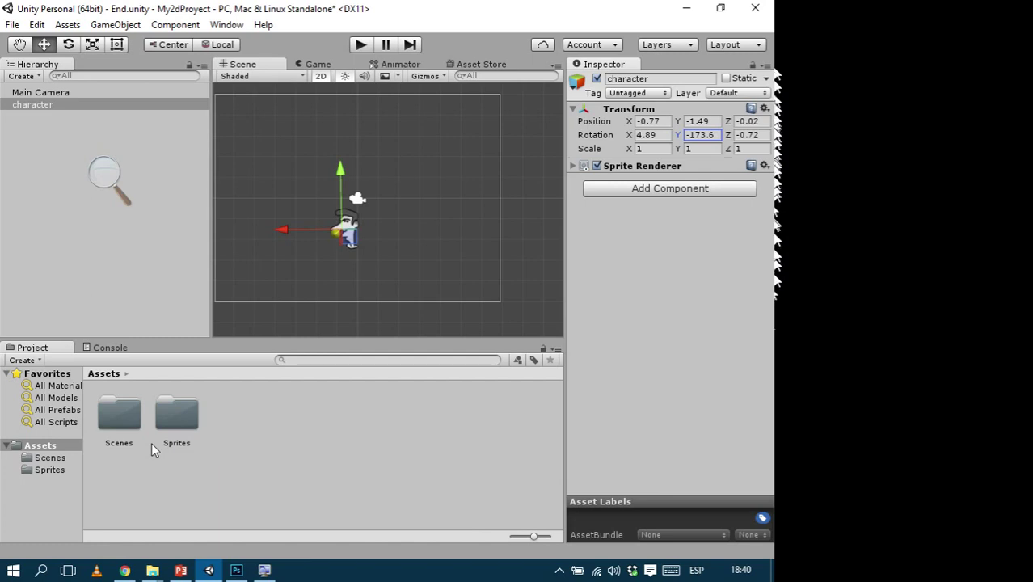
{"action": "left_click_drag", "start_coordinate": [151, 446], "coordinate": [742, 511]}
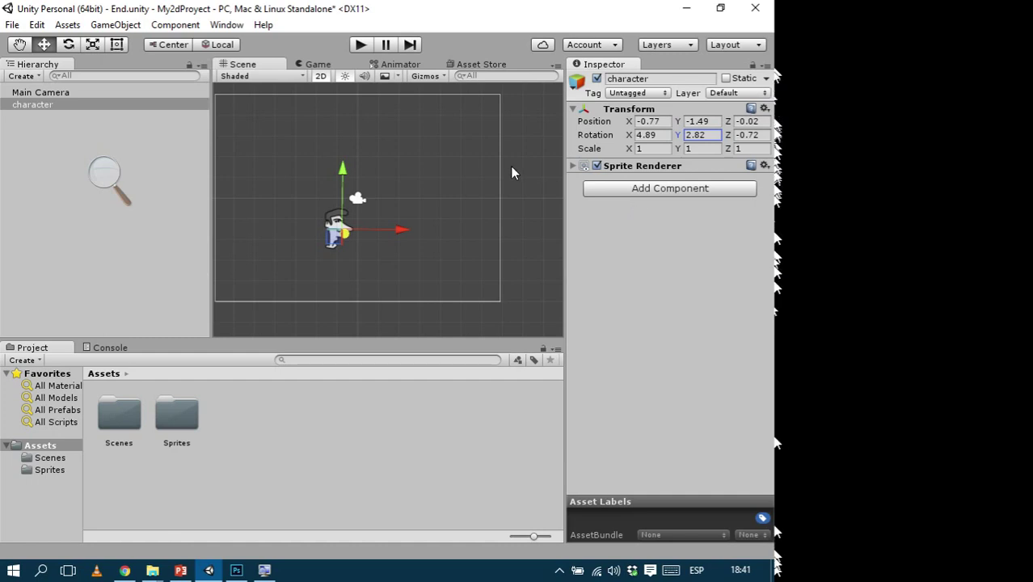
Step: Double the character's size by setting its scale to 2 on both X and Y
{"action": "left_click", "coordinate": [647, 149]}
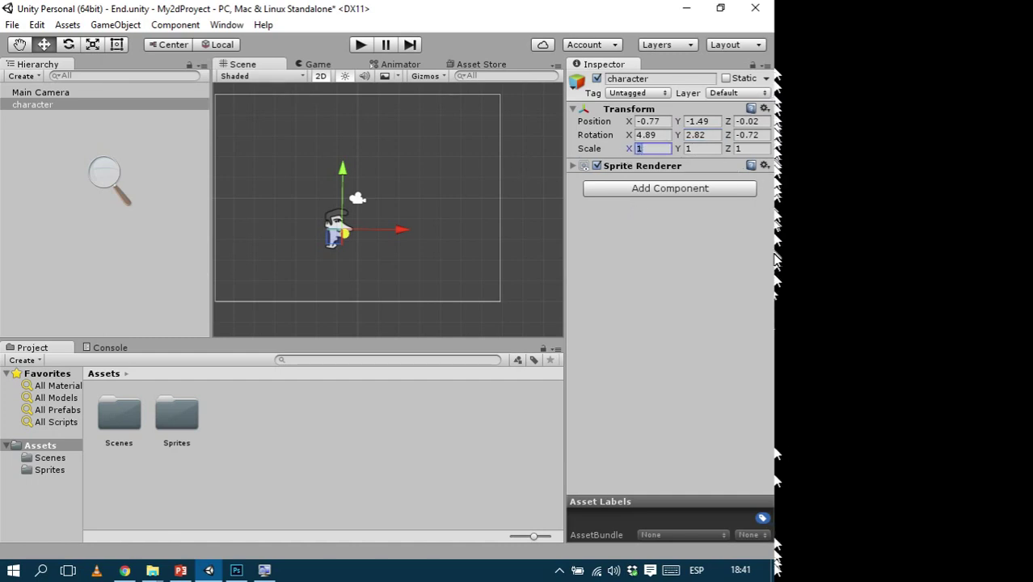
{"action": "type", "text": "2"}
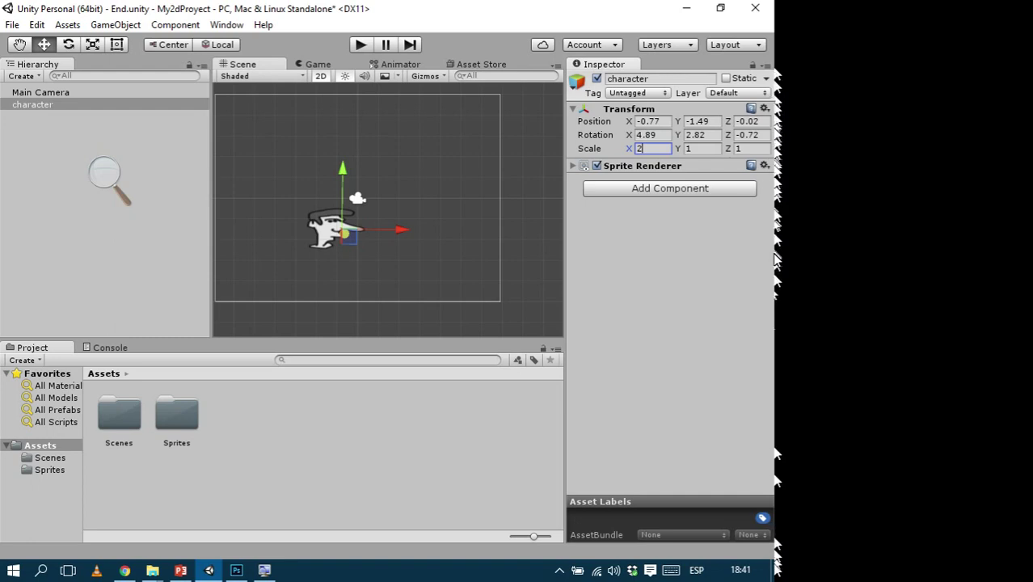
{"action": "left_click", "coordinate": [701, 148]}
{"action": "type", "text": "2"}
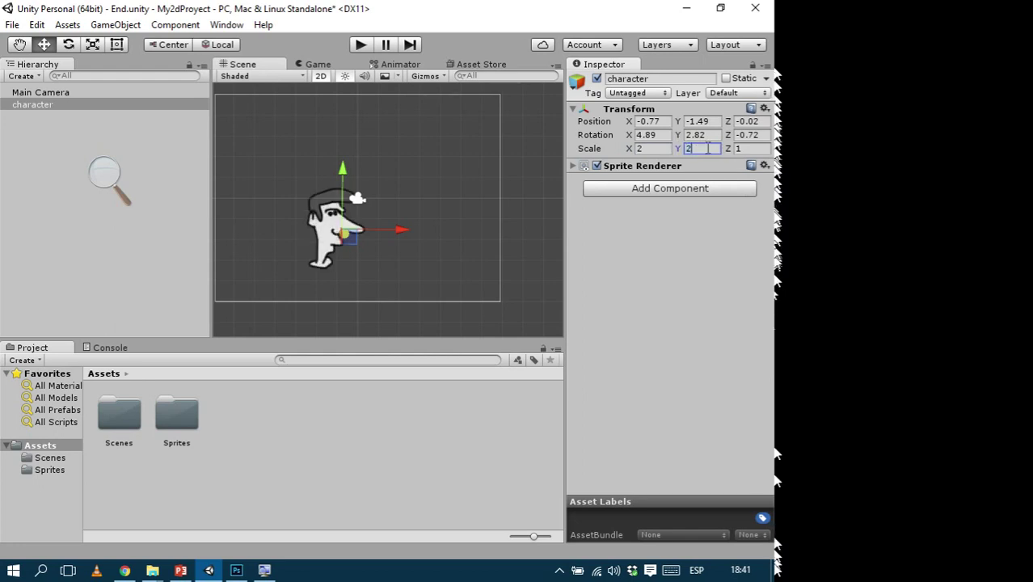